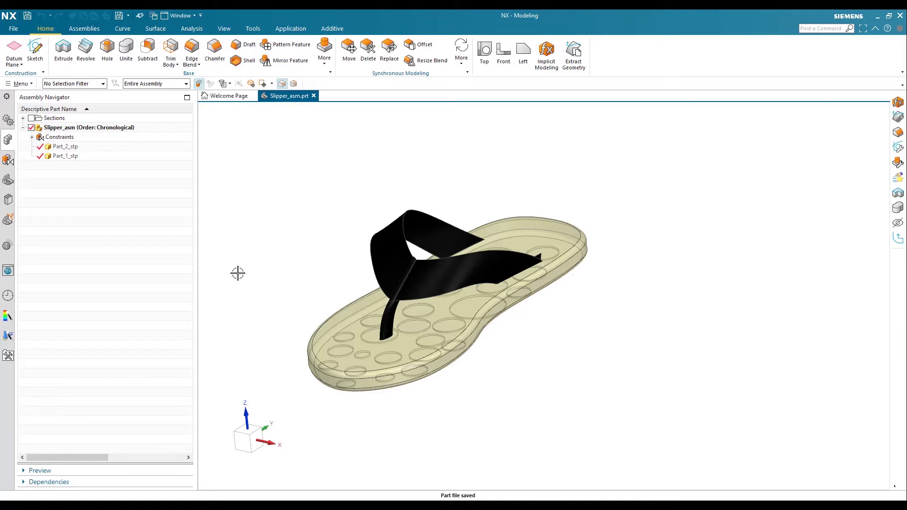
# Examine the strap and sole components of the slipper assembly, and view its Section 1 cross-section.
pyautogui.click(67, 157)
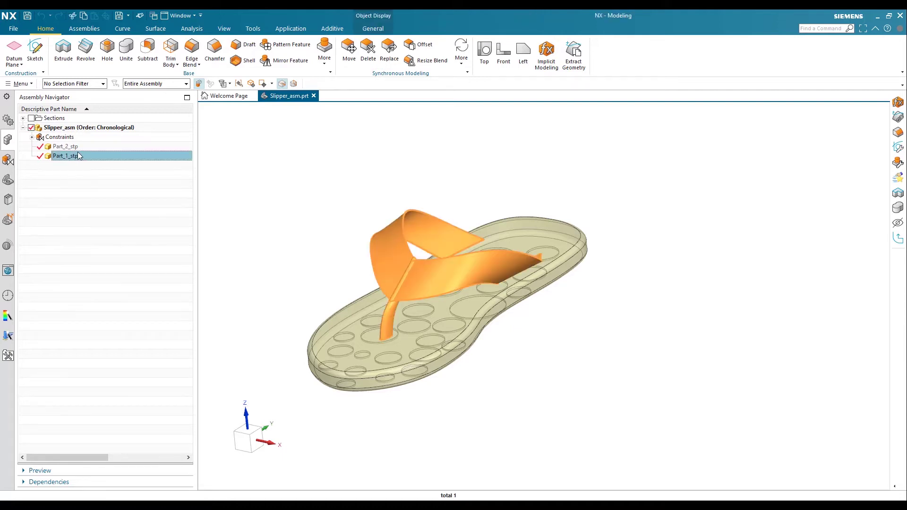
pyautogui.click(74, 149)
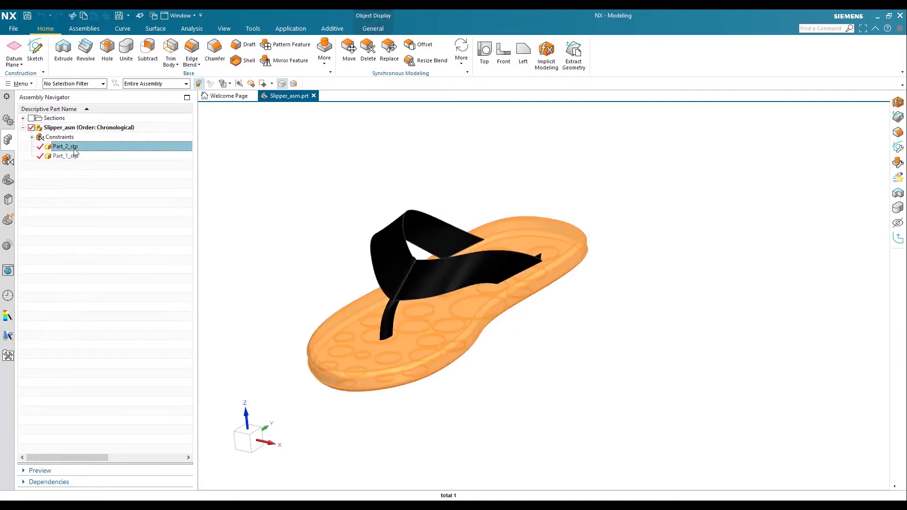
pyautogui.click(62, 217)
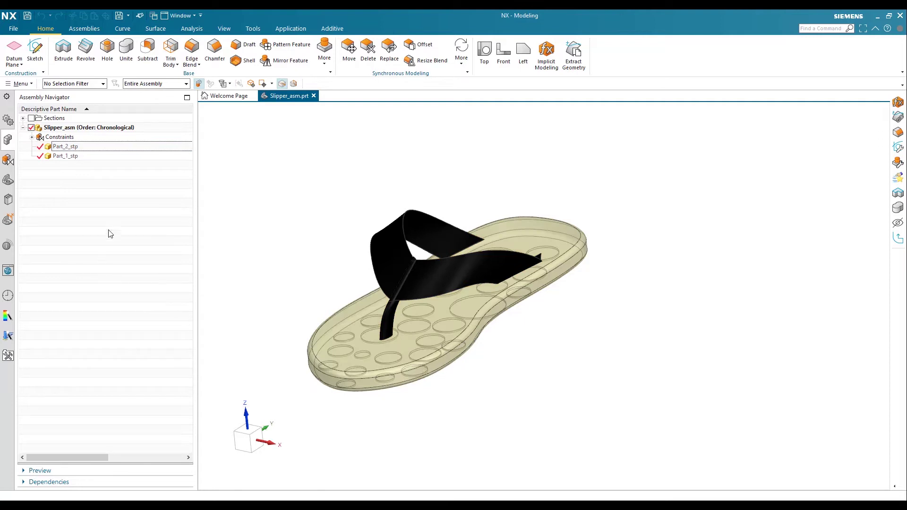
pyautogui.click(22, 118)
pyautogui.doubleClick(60, 128)
pyautogui.click(60, 128)
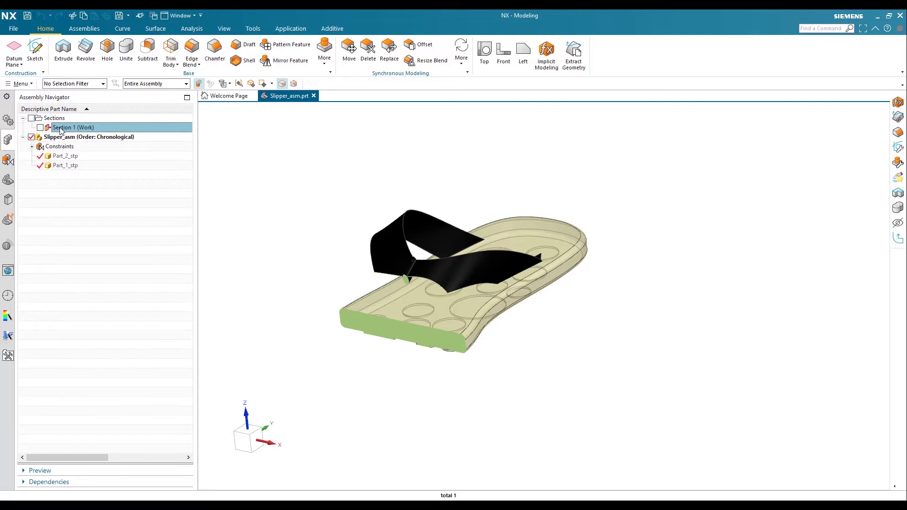
pyautogui.press('Escape')
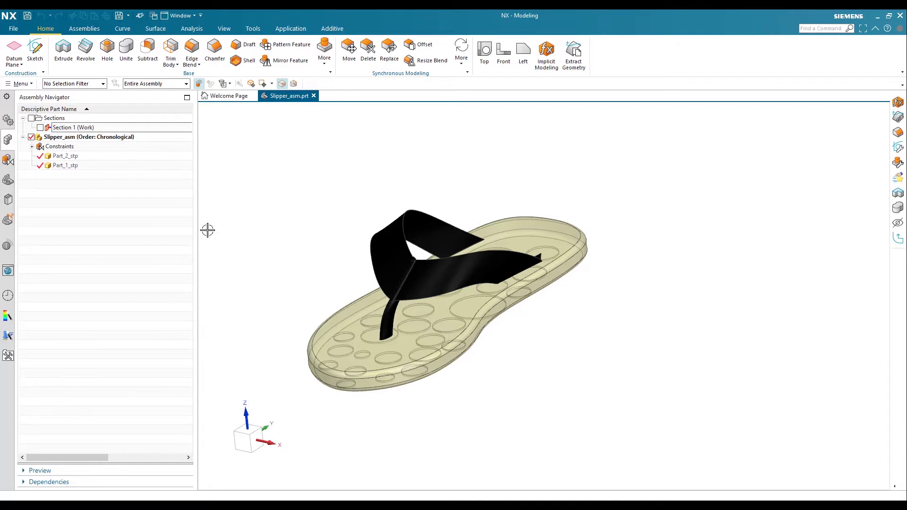
# Open the sole component Part_2_stp in its own window.
pyautogui.click(75, 157)
pyautogui.rightClick(75, 158)
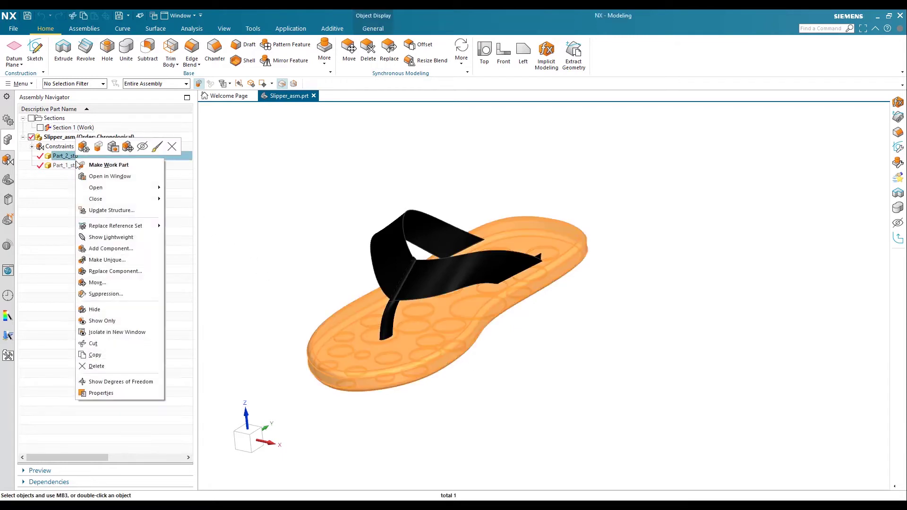
pyautogui.click(111, 177)
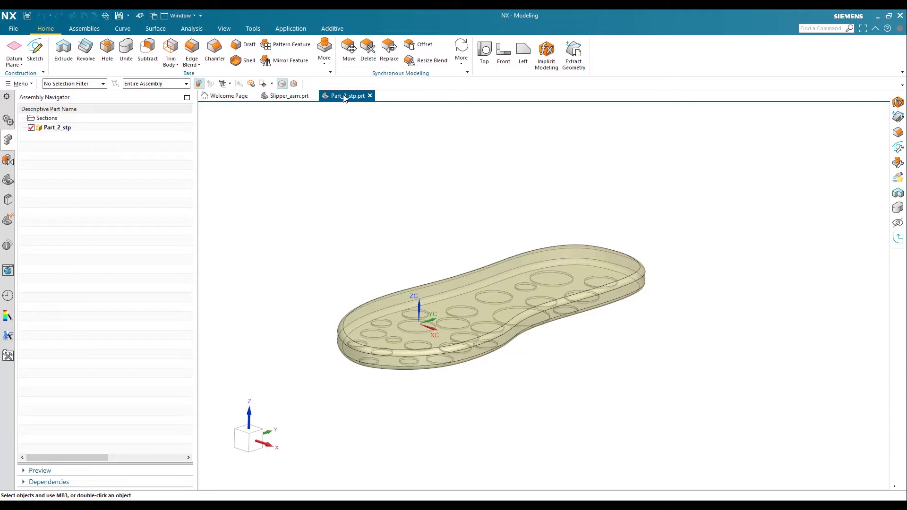
# Place the Part_2_stp window side by side with the Slipper_asm window and give the sole part the larger share.
pyautogui.moveTo(345, 98); pyautogui.dragTo(570, 291)
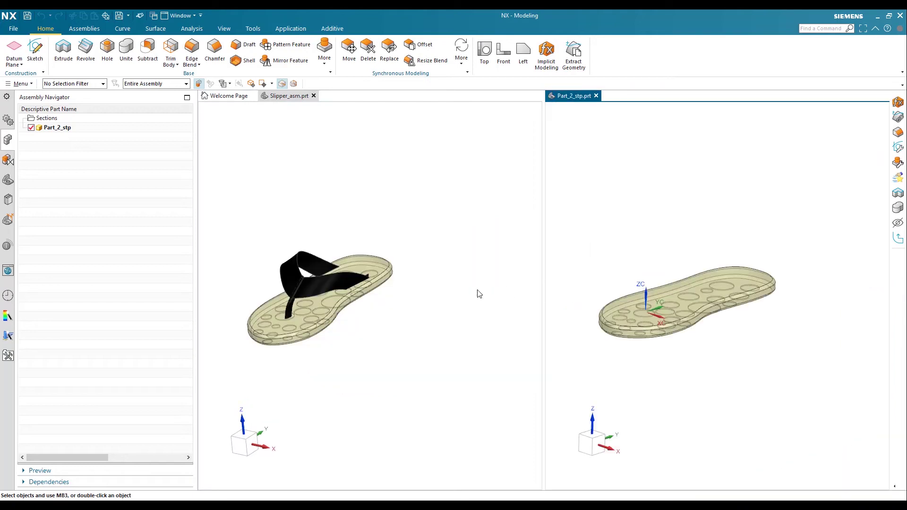
pyautogui.click(336, 207)
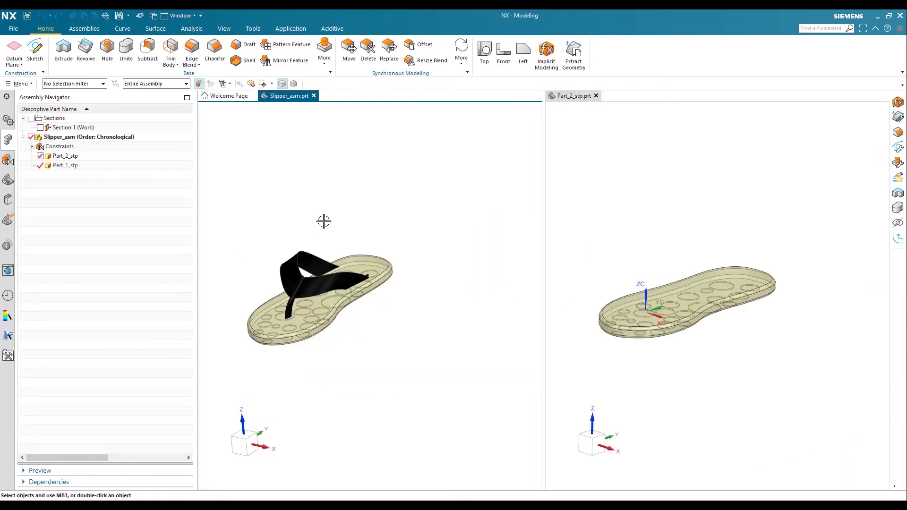
pyautogui.click(606, 199)
pyautogui.moveTo(543, 212); pyautogui.dragTo(441, 212)
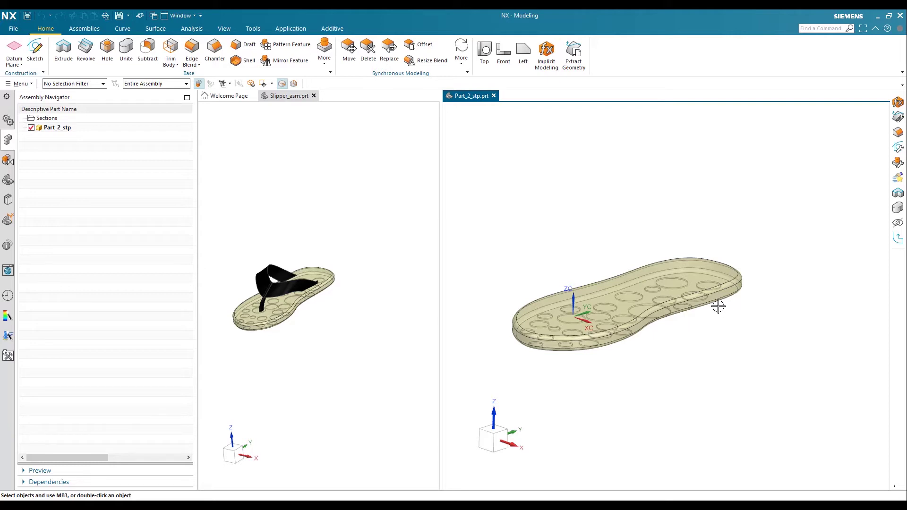
# Start an implicit model in the sole part and review the predefined equations of the General Equation command.
pyautogui.click(546, 53)
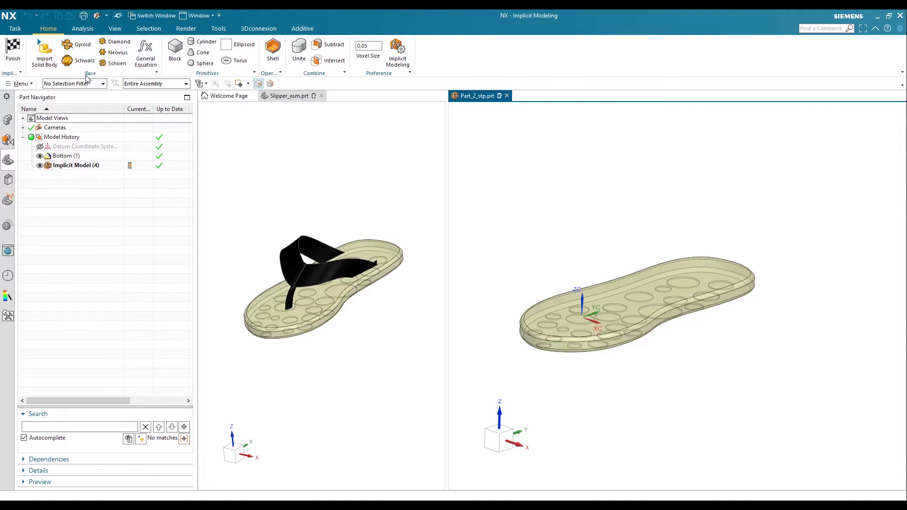
pyautogui.click(79, 46)
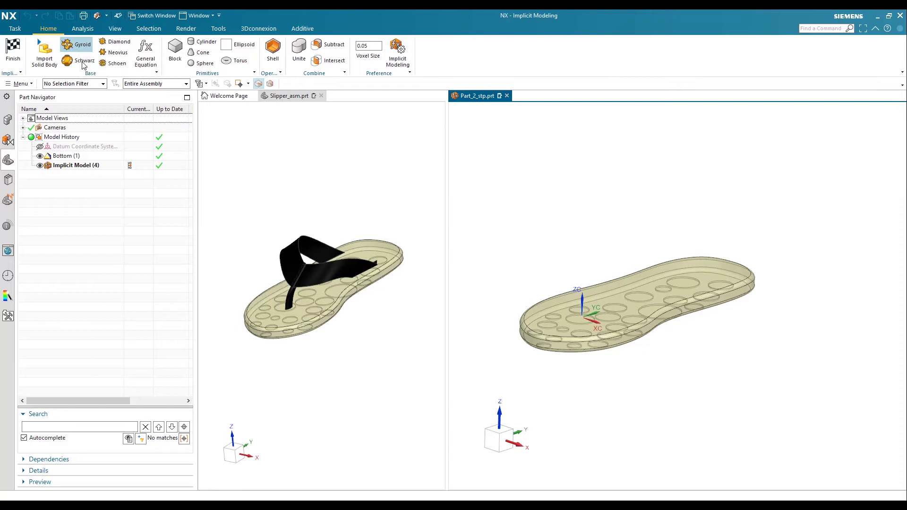
pyautogui.click(148, 66)
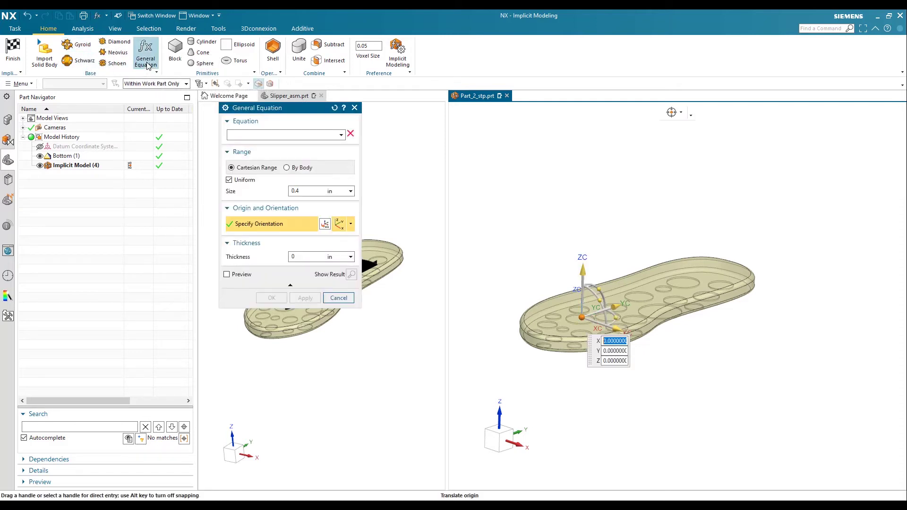
pyautogui.click(340, 136)
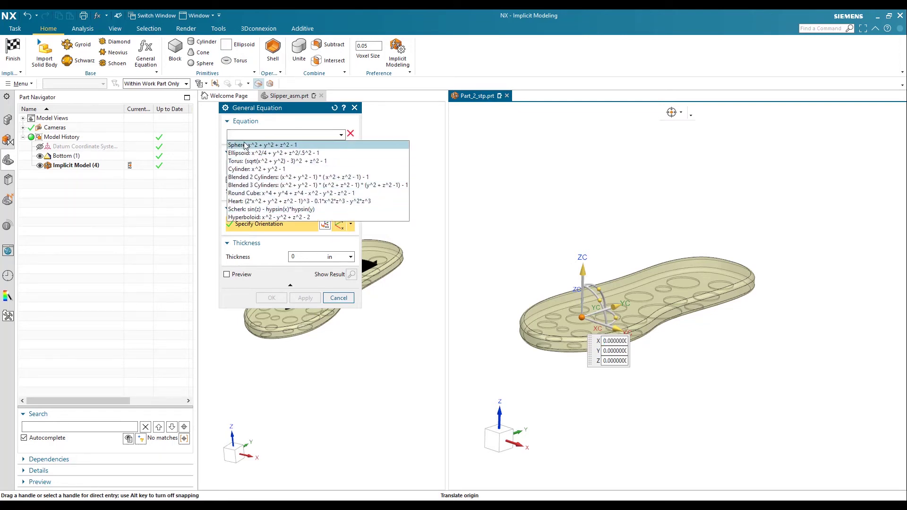
pyautogui.click(307, 126)
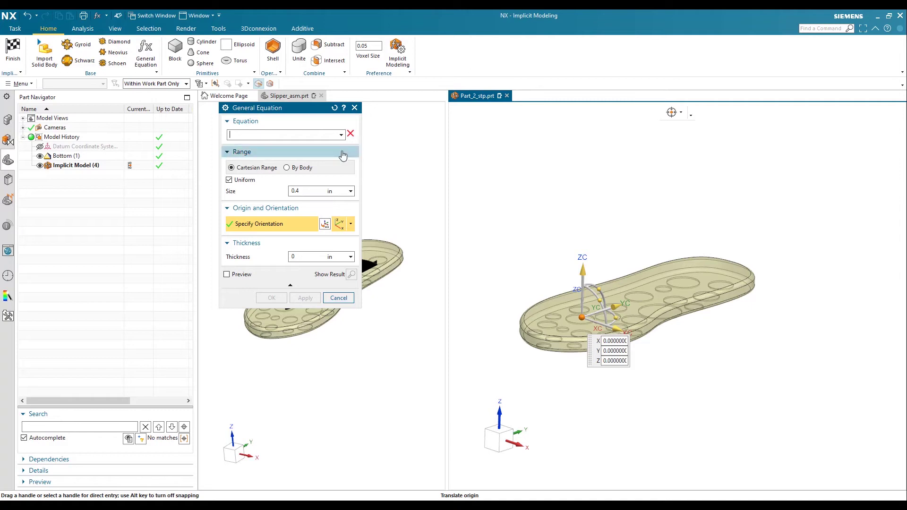
pyautogui.click(354, 108)
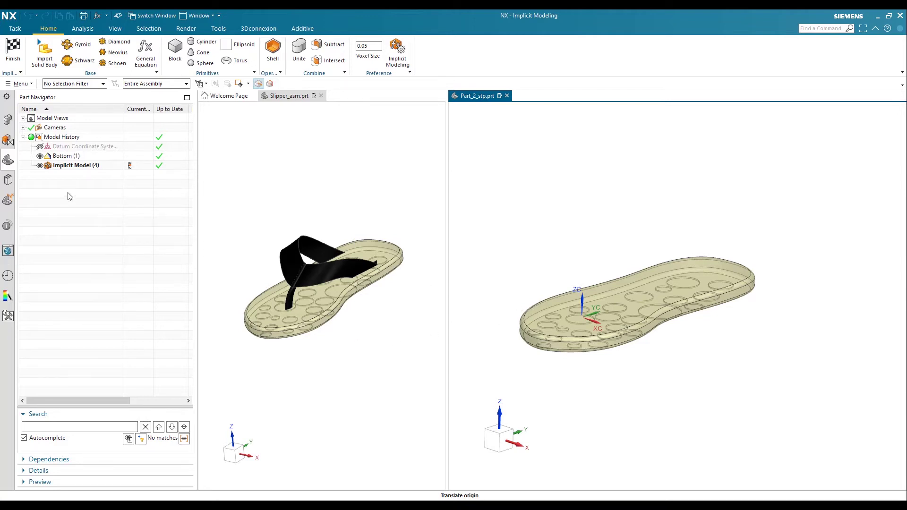
# Start a Gyroid lattice with the sole's solid body as its boundary body.
pyautogui.click(69, 47)
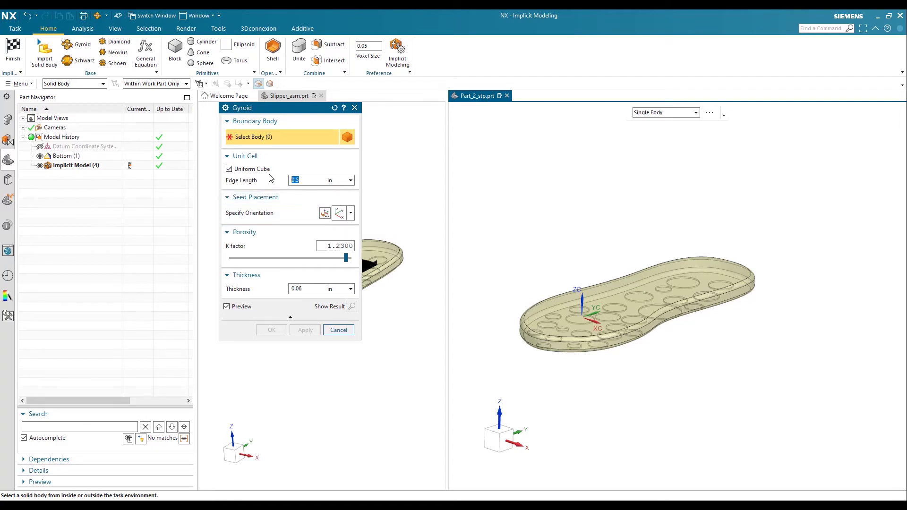
pyautogui.click(241, 216)
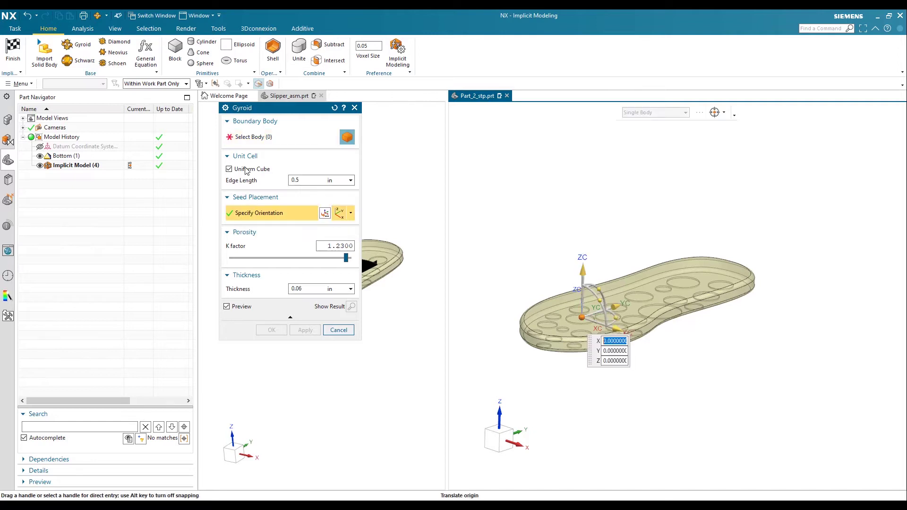
pyautogui.click(247, 140)
pyautogui.click(656, 308)
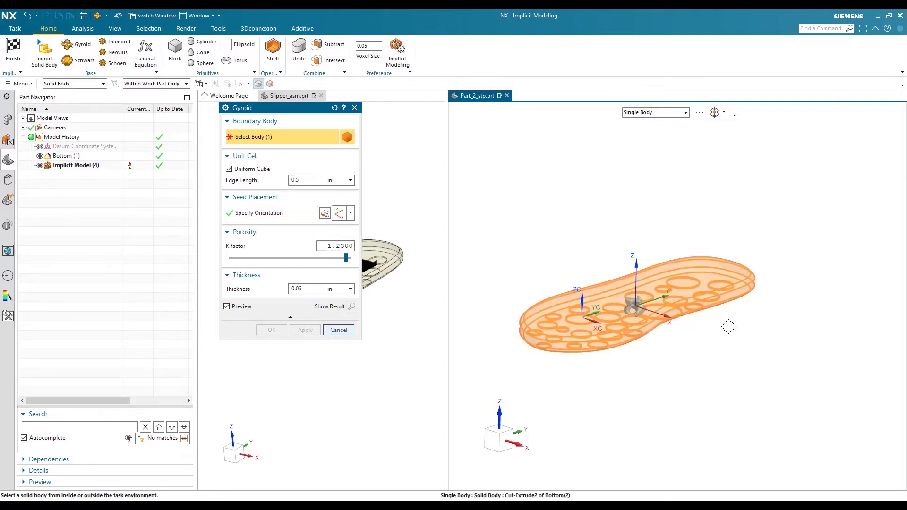
pyautogui.scroll(-4, 615, 298)
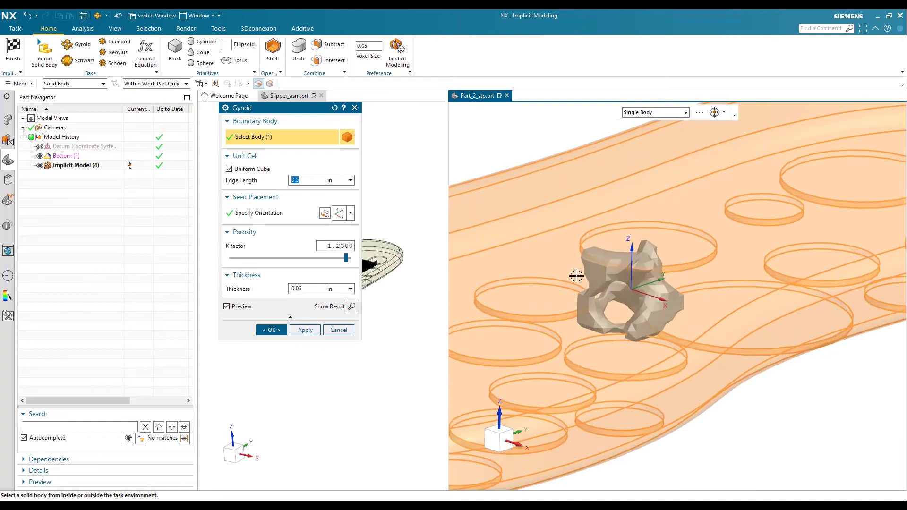
pyautogui.scroll(1, 576, 274)
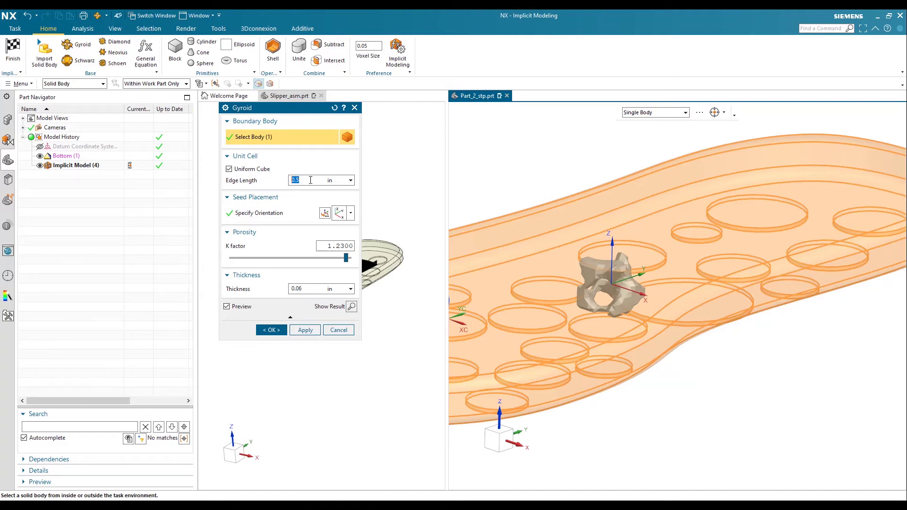
# Rotate the gyroid's seed cell about the ZC axis and set the porosity K factor to 1.16.
pyautogui.click(282, 212)
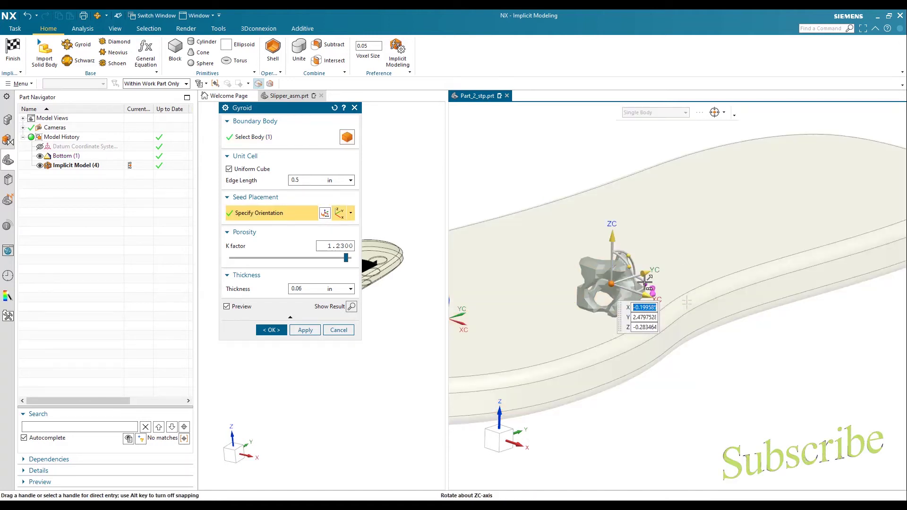
pyautogui.moveTo(647, 282); pyautogui.dragTo(641, 293)
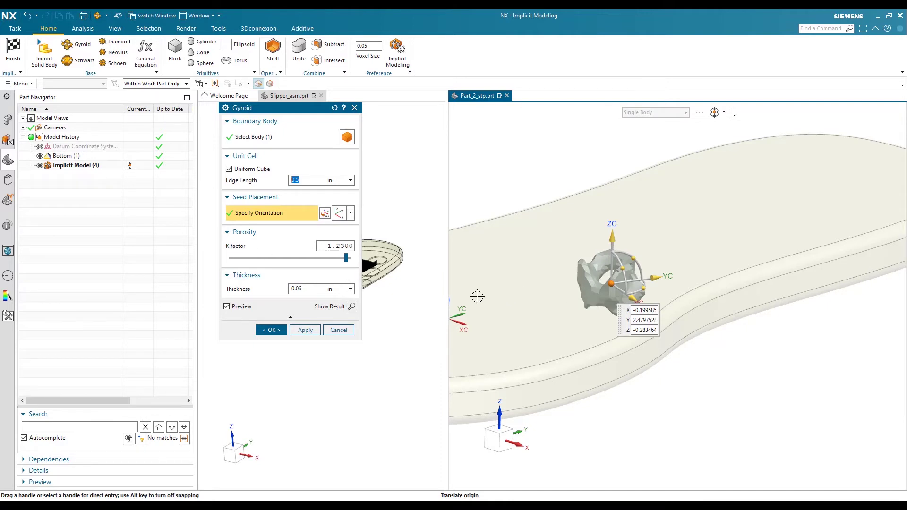
pyautogui.moveTo(347, 259)
pyautogui.mouseDown()
pyautogui.moveTo(316, 262)
pyautogui.moveTo(345, 261)
pyautogui.mouseUp()
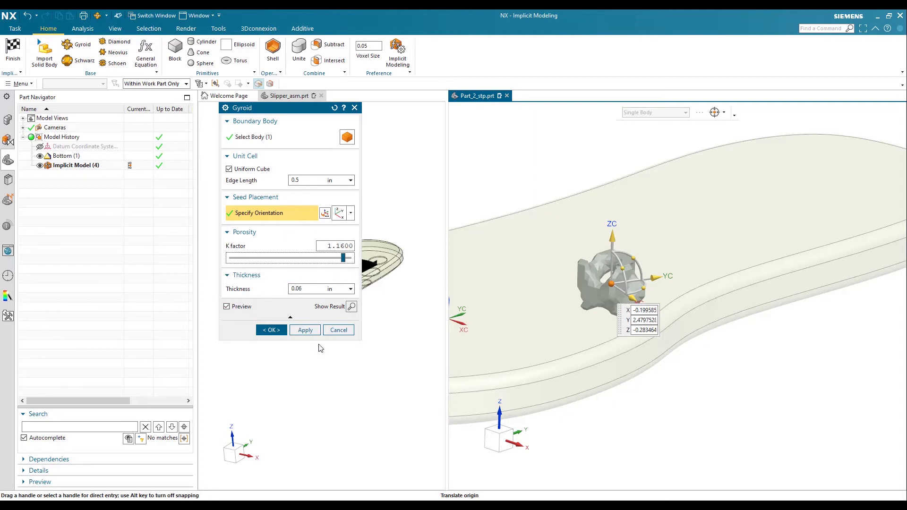
# Generate the gyroid result while declining the default voxel size change, accept it, and finish the implicit model.
pyautogui.click(352, 307)
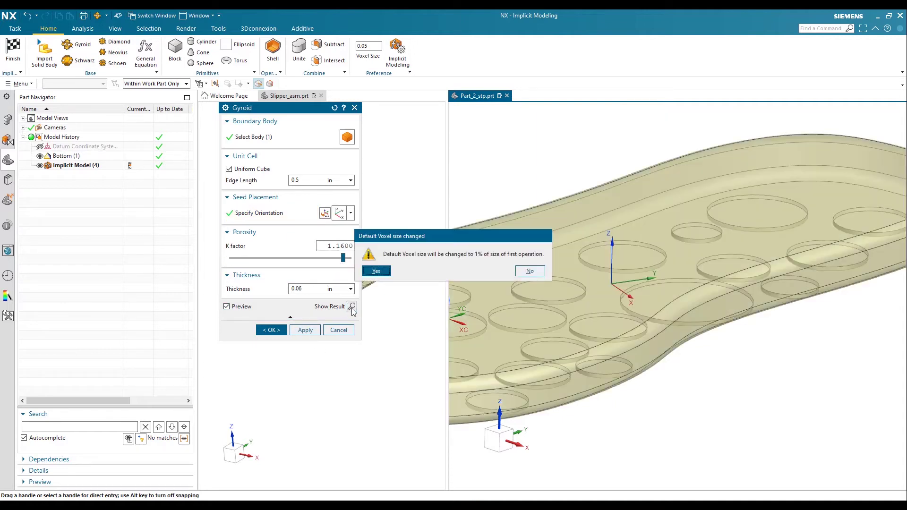
pyautogui.click(536, 271)
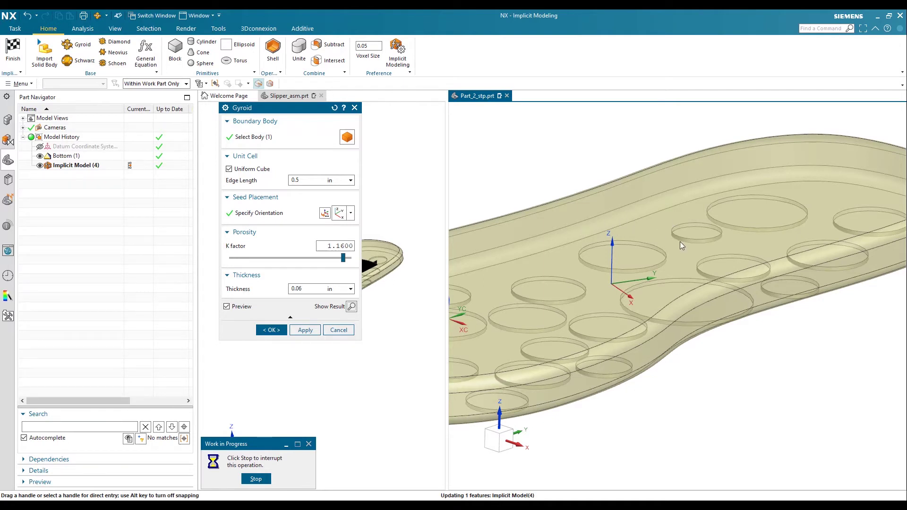
pyautogui.scroll(-3, 718, 263)
pyautogui.scroll(5, 603, 302)
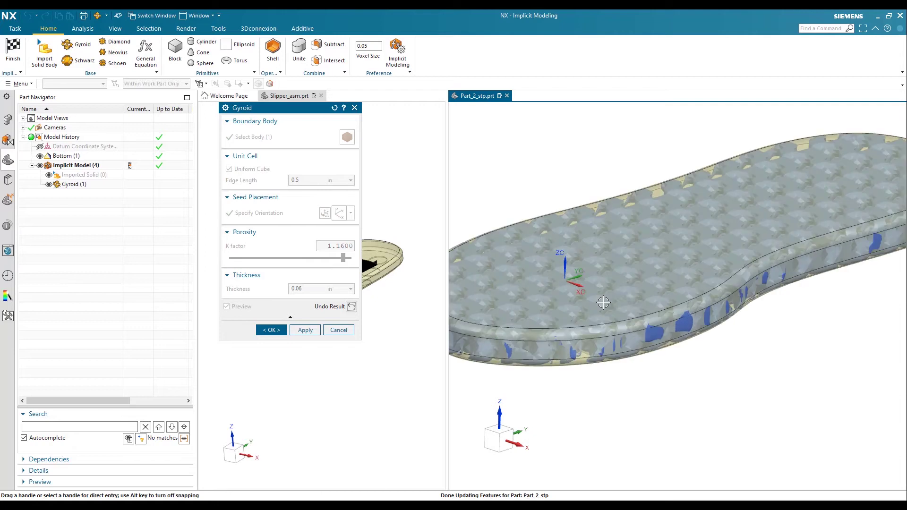
pyautogui.scroll(-2, 681, 273)
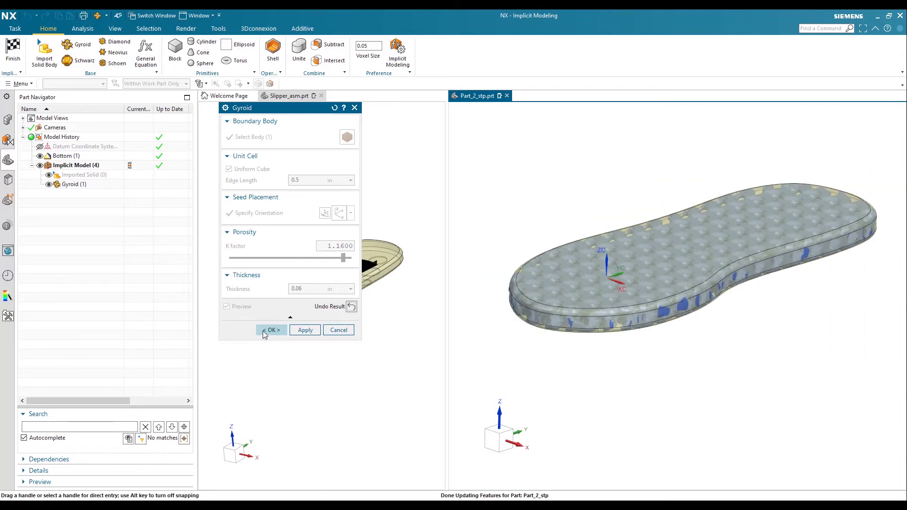
pyautogui.moveTo(498, 342); pyautogui.dragTo(456, 340, button='middle')
pyautogui.click(269, 330)
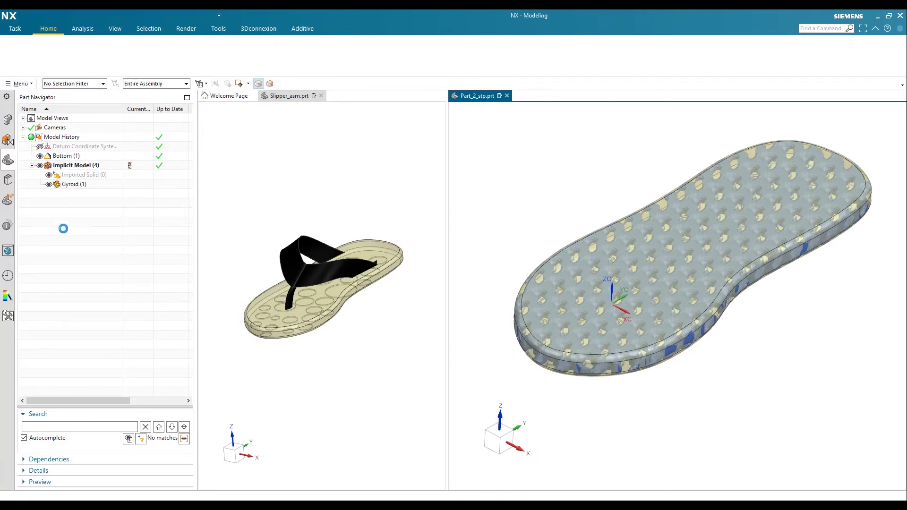
# Hide the Bottom solid body so that only the gyroid sole is displayed.
pyautogui.click(40, 157)
pyautogui.scroll(2, 551, 380)
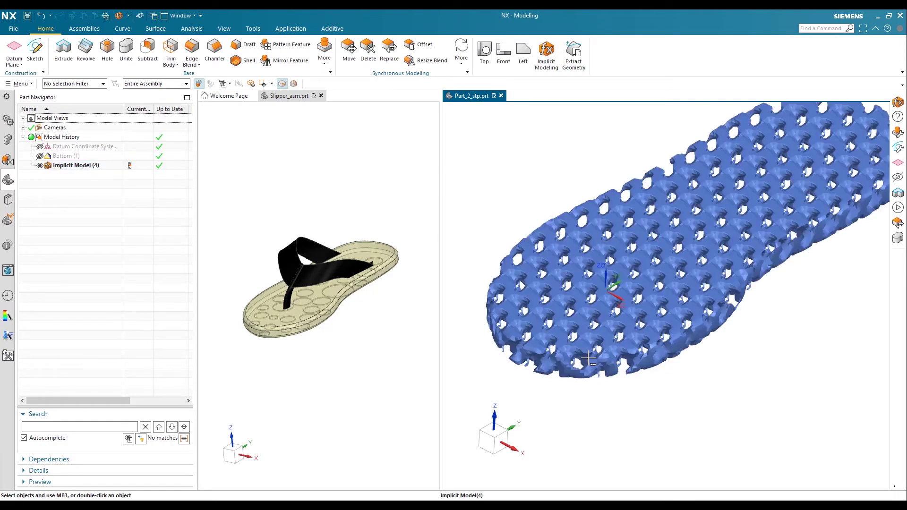
pyautogui.moveTo(550, 378)
pyautogui.mouseDown(button='middle')
pyautogui.moveTo(581, 302)
pyautogui.moveTo(569, 363)
pyautogui.moveTo(576, 321)
pyautogui.moveTo(546, 361)
pyautogui.moveTo(539, 350)
pyautogui.moveTo(552, 373)
pyautogui.mouseUp(button='middle')
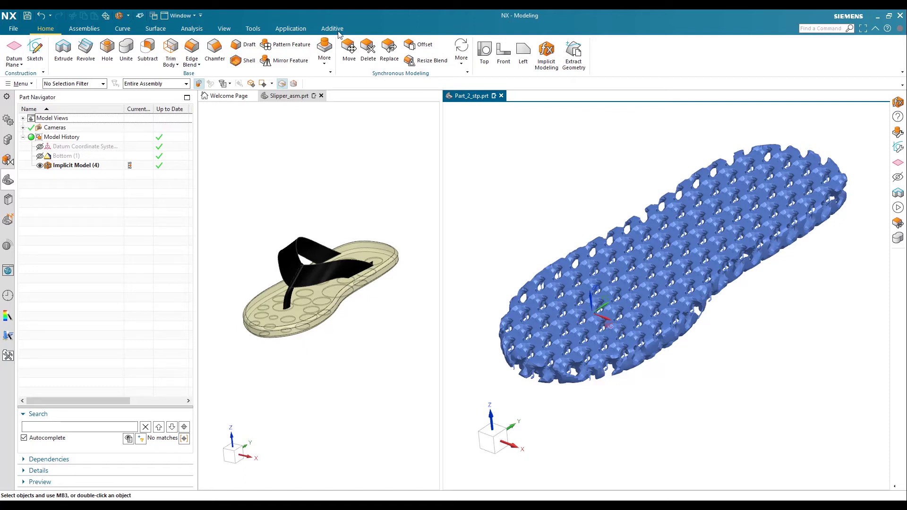
# Start a second implicit model, show the Bottom solid body and hide Implicit Model (4).
pyautogui.click(546, 55)
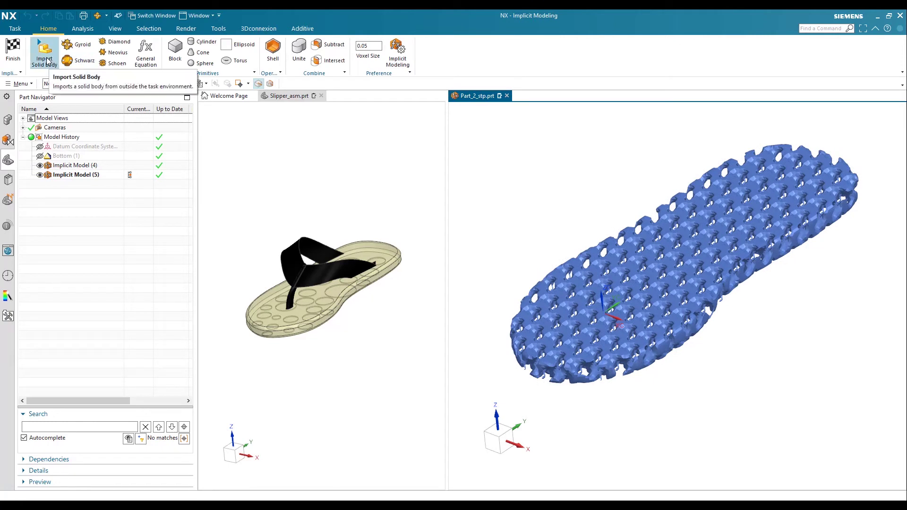
pyautogui.click(40, 156)
pyautogui.click(40, 156)
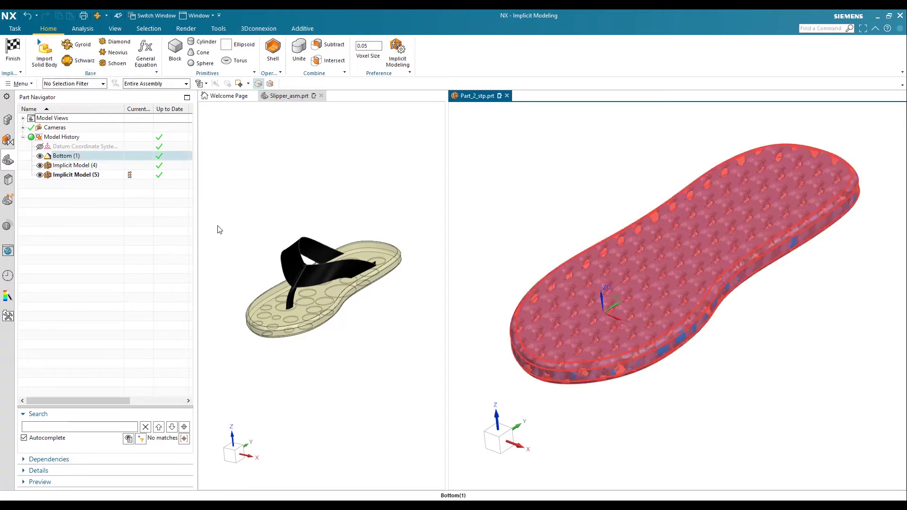
pyautogui.click(40, 165)
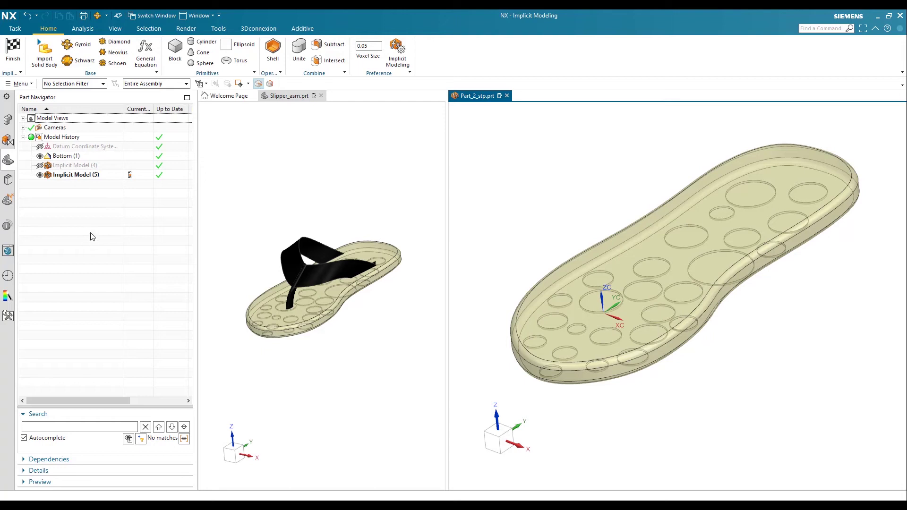
# Import the Bottom solid body into the new implicit model and accept the default voxel size change.
pyautogui.click(45, 60)
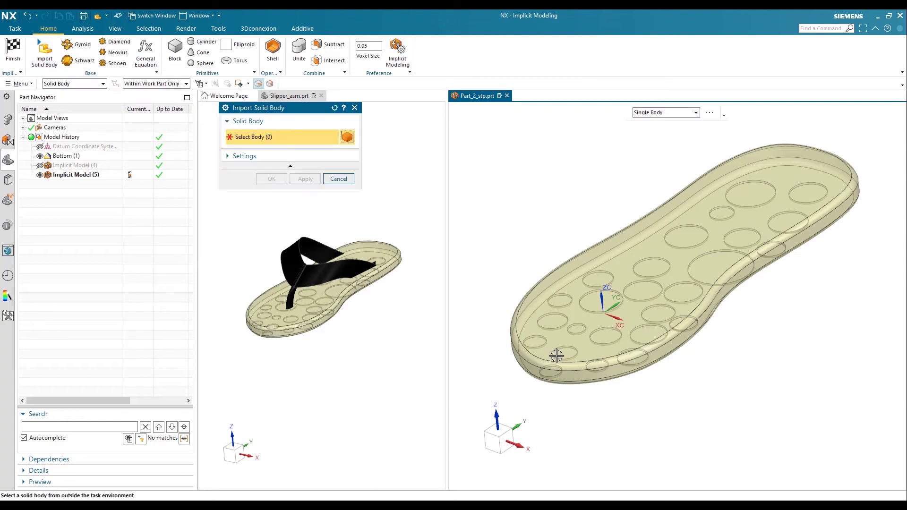
pyautogui.click(545, 340)
pyautogui.click(273, 179)
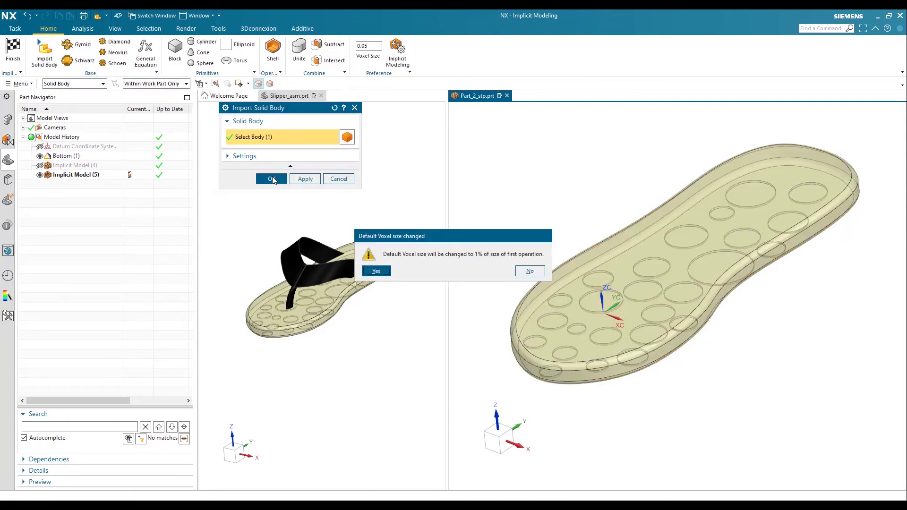
pyautogui.click(377, 271)
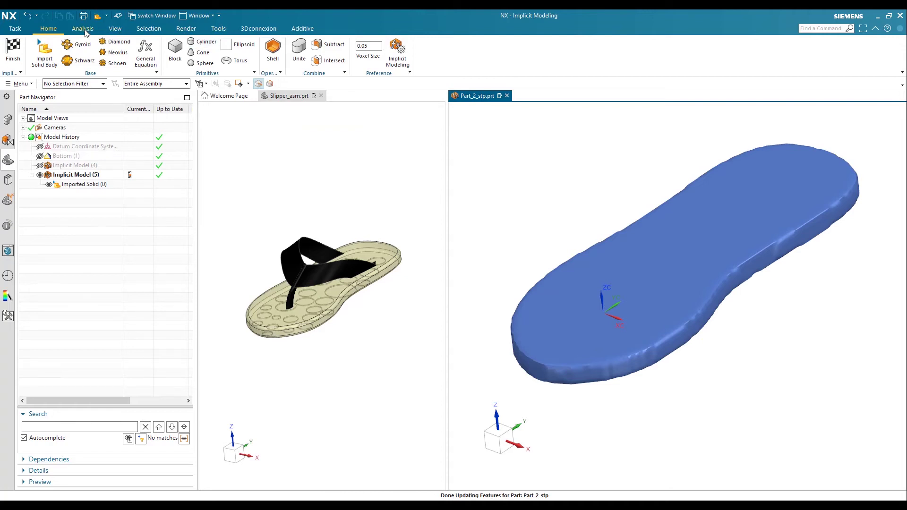
# Clip the view of the imported sole with a one-plane section on the absolute Y plane, keeping the default offset.
pyautogui.click(115, 29)
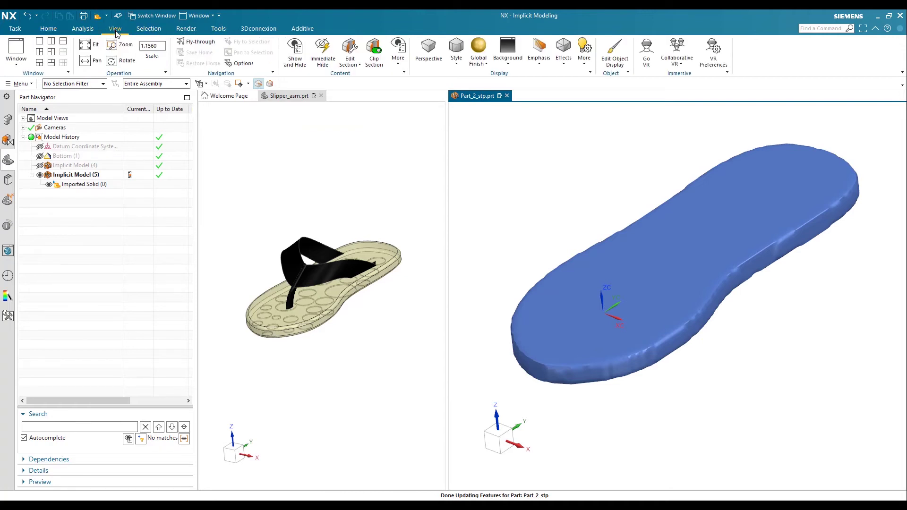
pyautogui.click(350, 52)
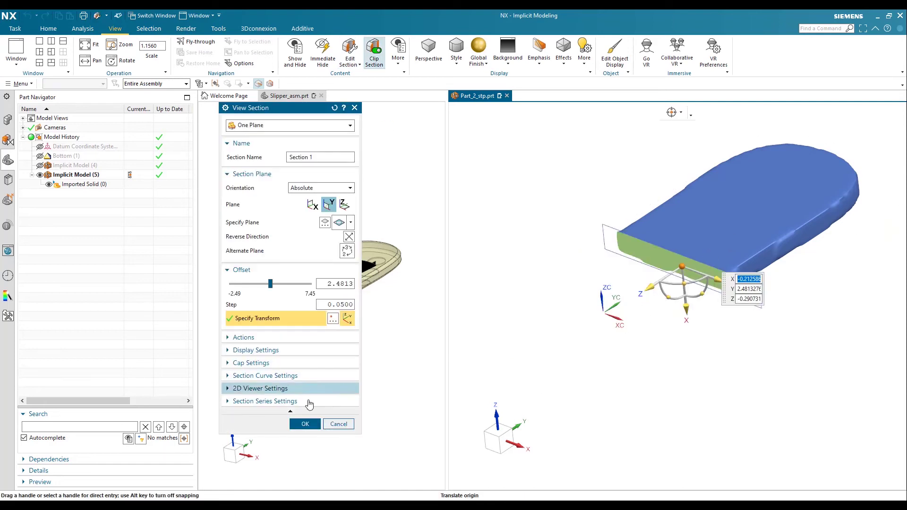
pyautogui.click(305, 424)
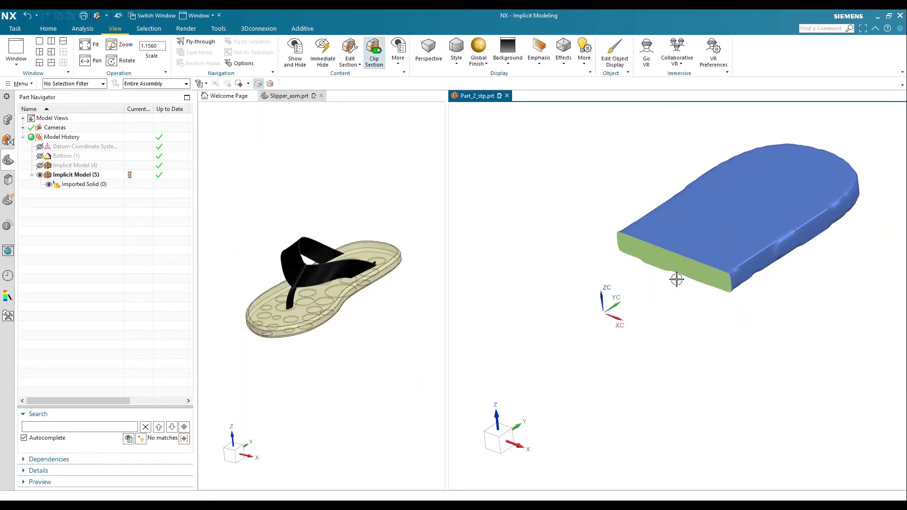
pyautogui.click(640, 243)
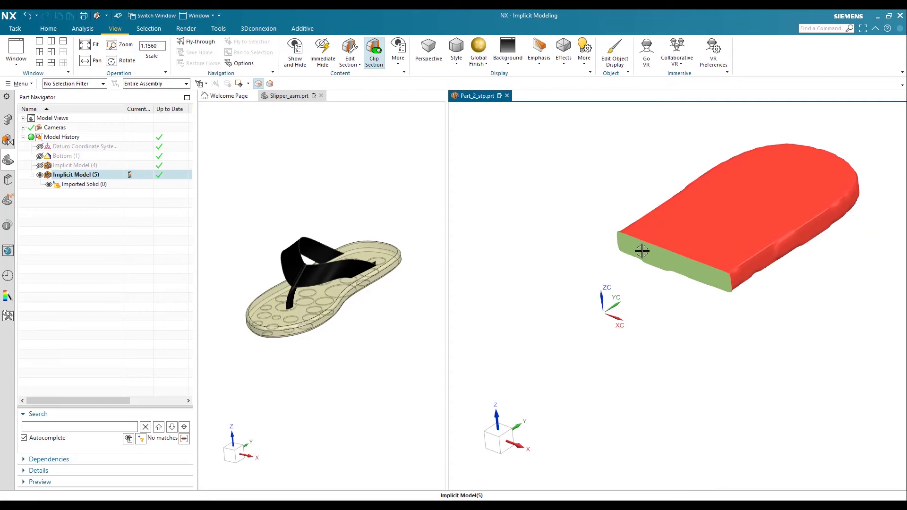
pyautogui.press('Escape')
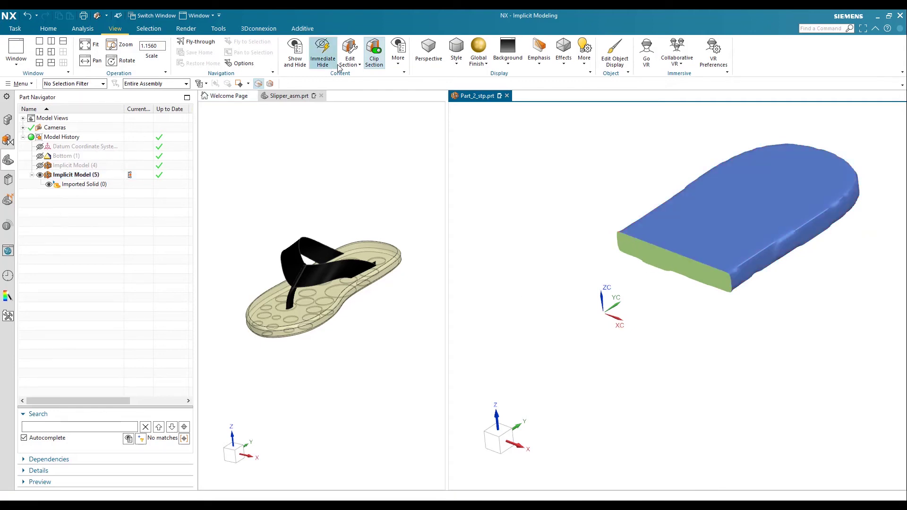
# Shell the imported sole body with a thickness of 0.05 in, inspect the hollow section, and finish the implicit model.
pyautogui.click(48, 28)
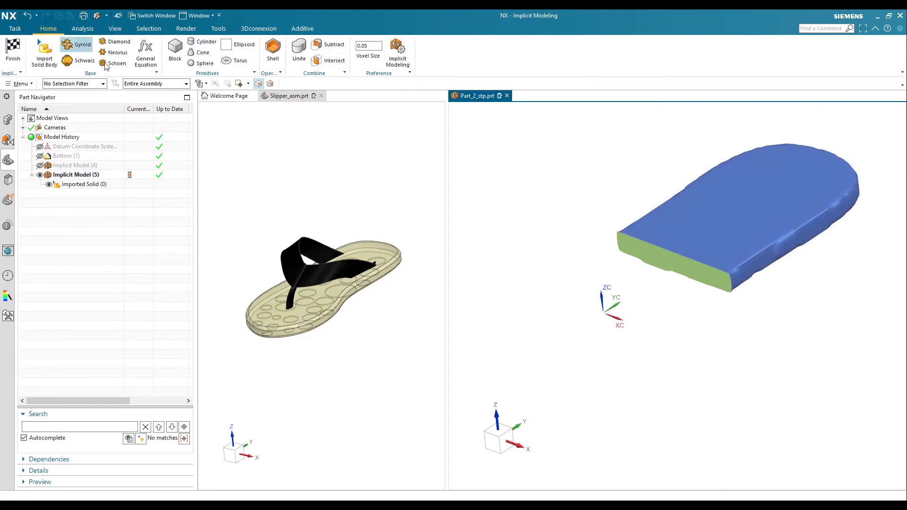
pyautogui.click(273, 51)
pyautogui.click(671, 260)
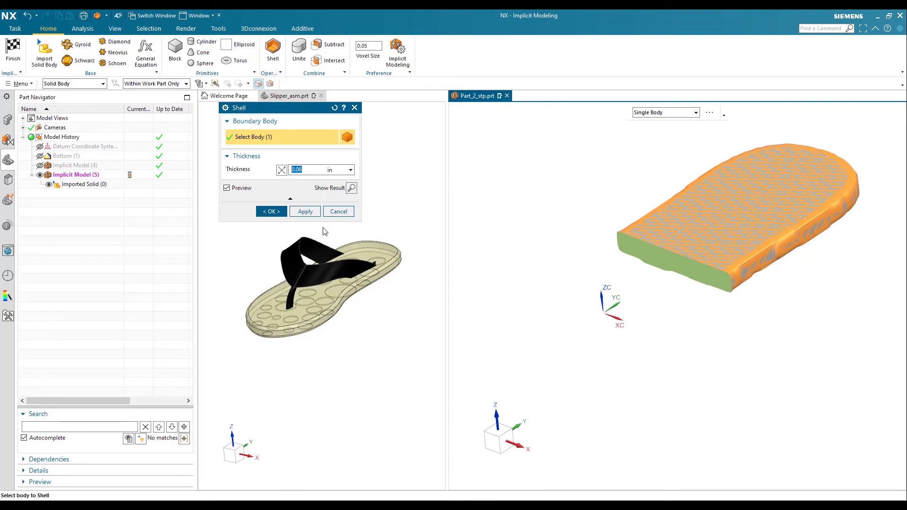
pyautogui.click(272, 211)
pyautogui.scroll(5, 580, 271)
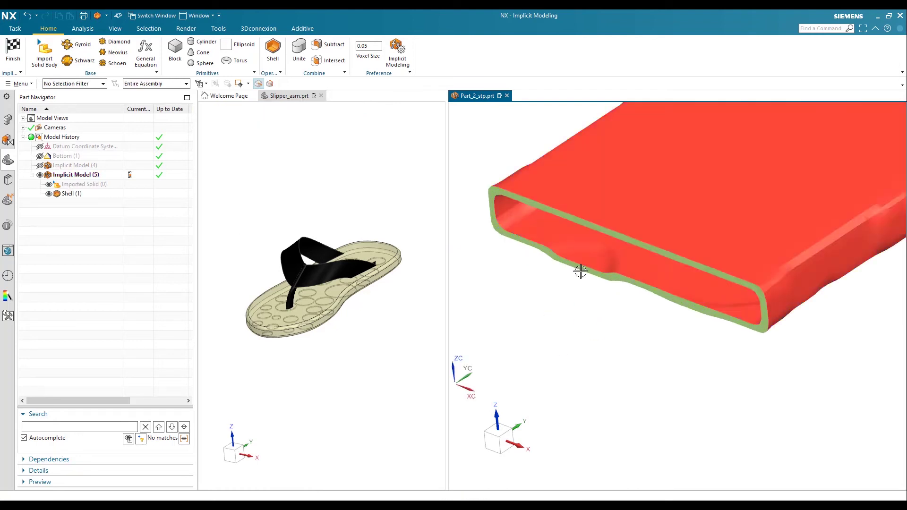
pyautogui.scroll(-1, 387, 385)
pyautogui.scroll(-4, 575, 263)
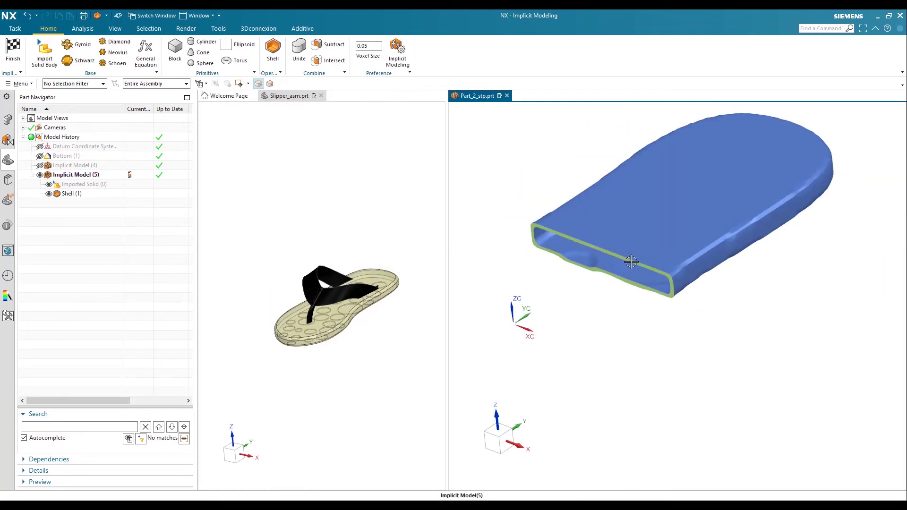
pyautogui.scroll(-2, 573, 321)
pyautogui.scroll(2, 624, 276)
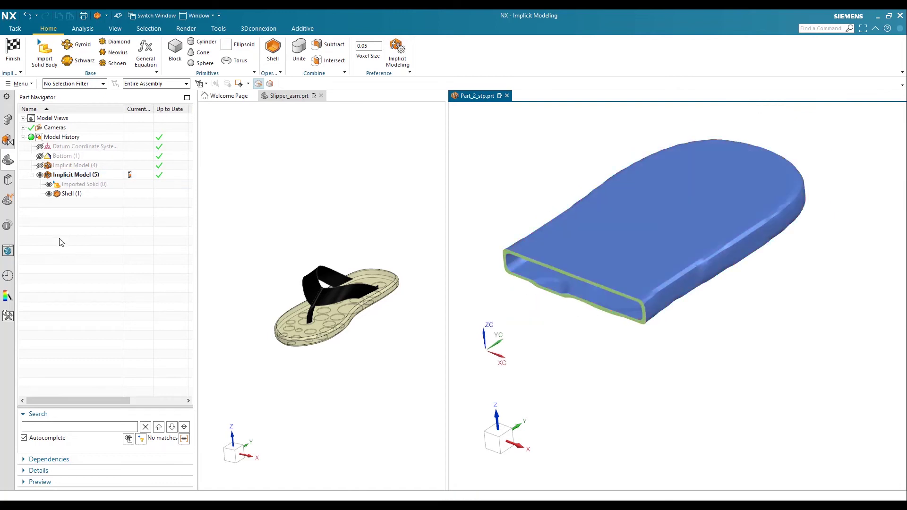
pyautogui.click(14, 53)
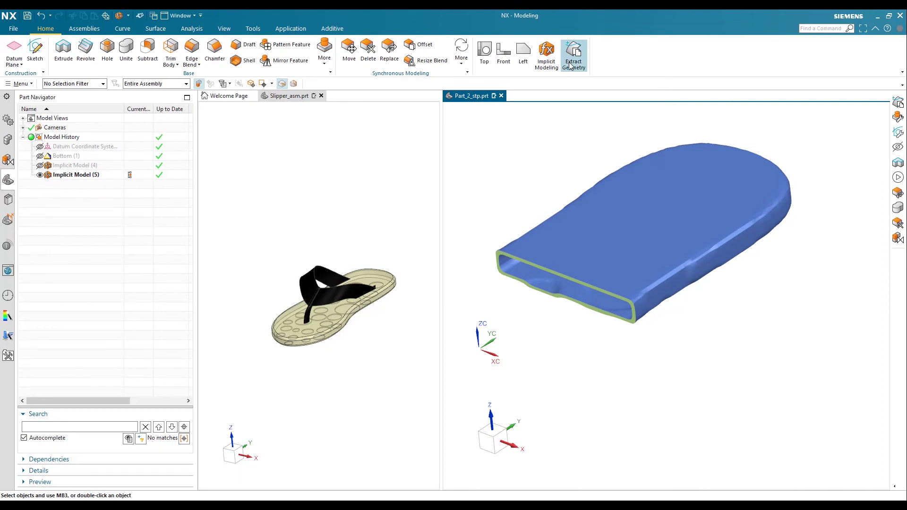
# Extract the inner face of the shelled sole with Extract Geometry, using the Single Face option.
pyautogui.click(573, 54)
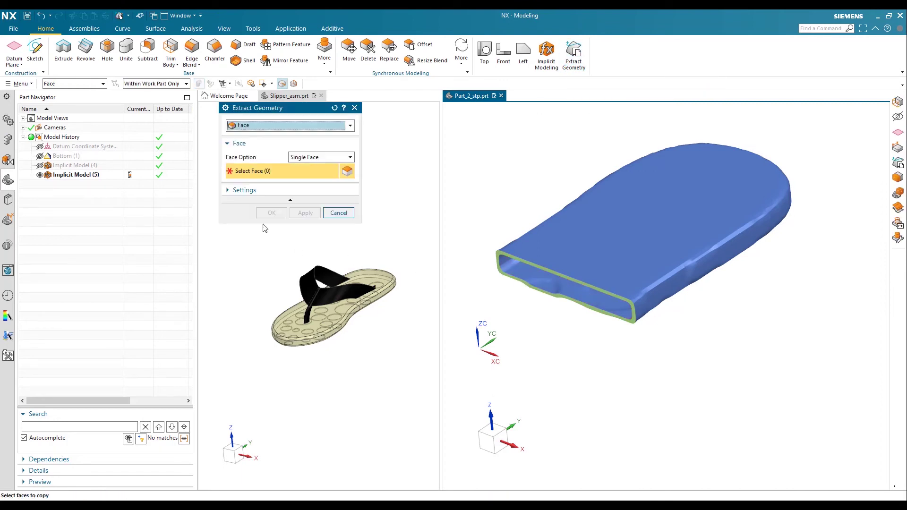
pyautogui.click(521, 280)
pyautogui.click(537, 190)
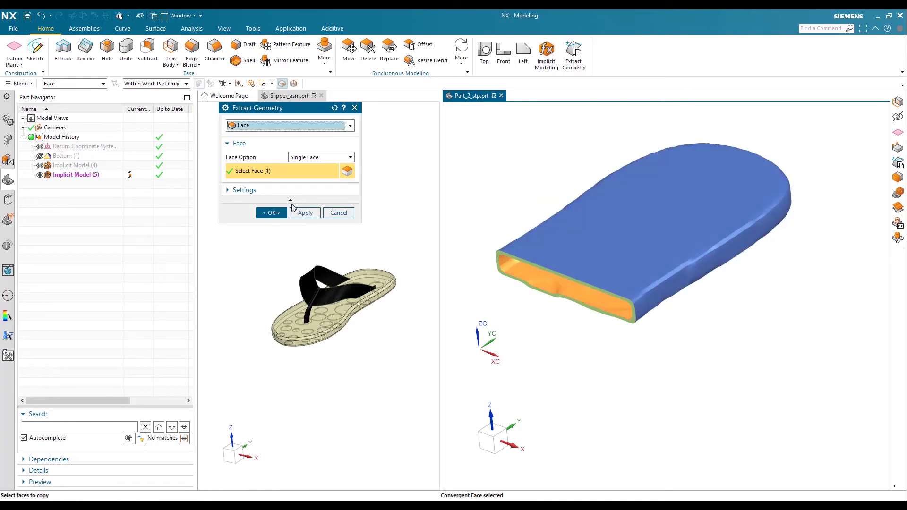
pyautogui.click(272, 213)
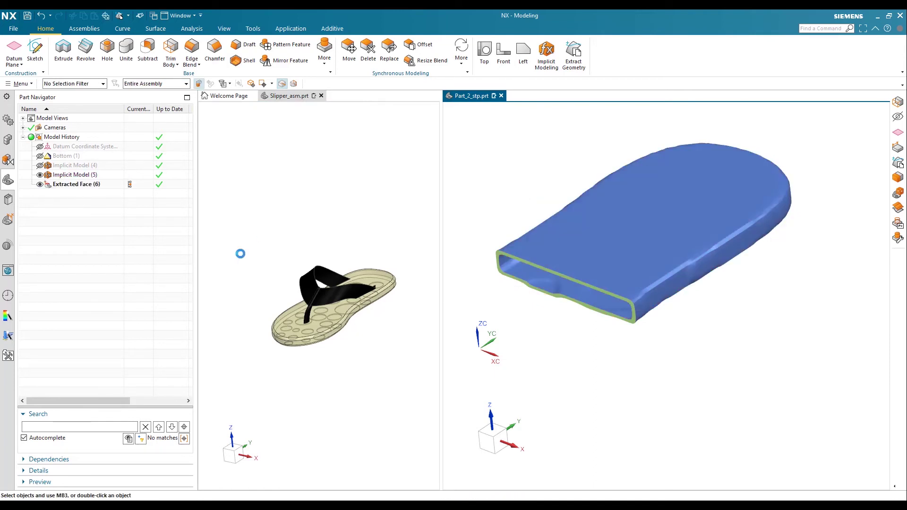
# Hide Implicit Model (5) and show the gyroid lattice of Implicit Model (4) together with the extracted face.
pyautogui.click(41, 175)
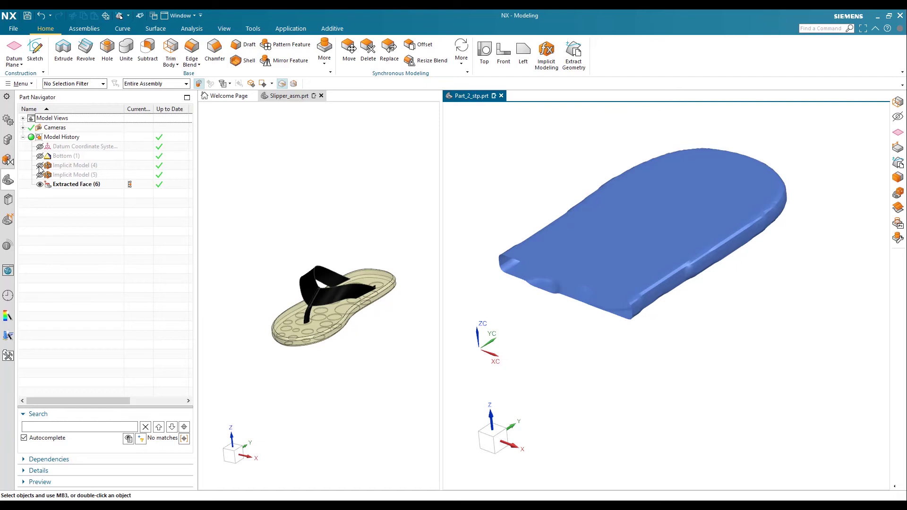
pyautogui.click(40, 165)
pyautogui.moveTo(522, 293); pyautogui.dragTo(534, 292, button='middle')
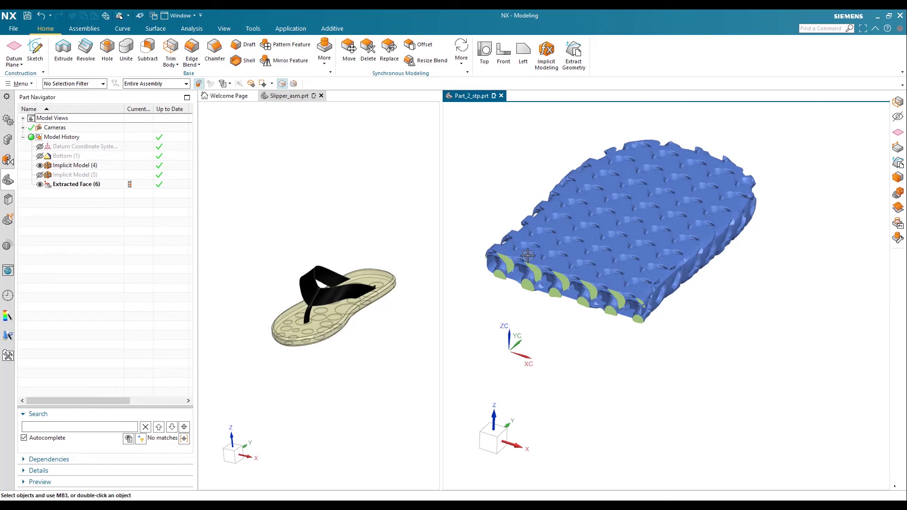
pyautogui.click(170, 48)
pyautogui.scroll(1, 505, 237)
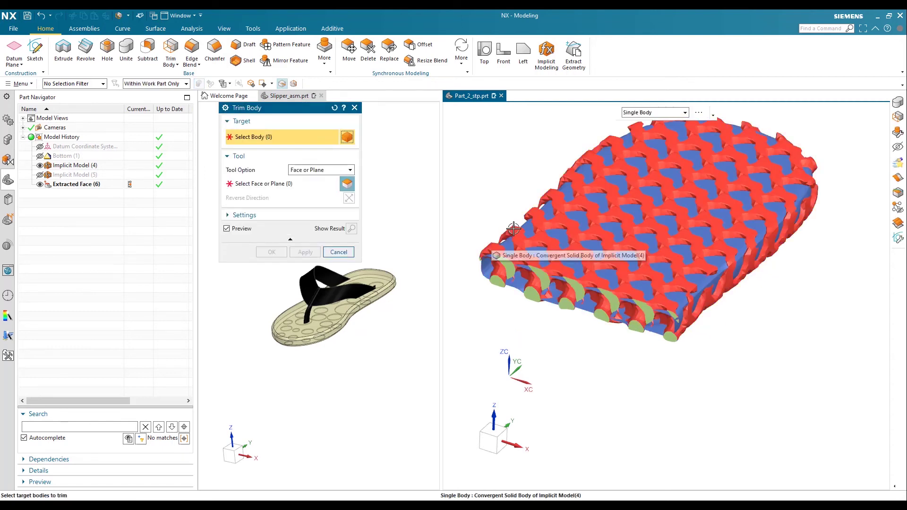
pyautogui.click(339, 252)
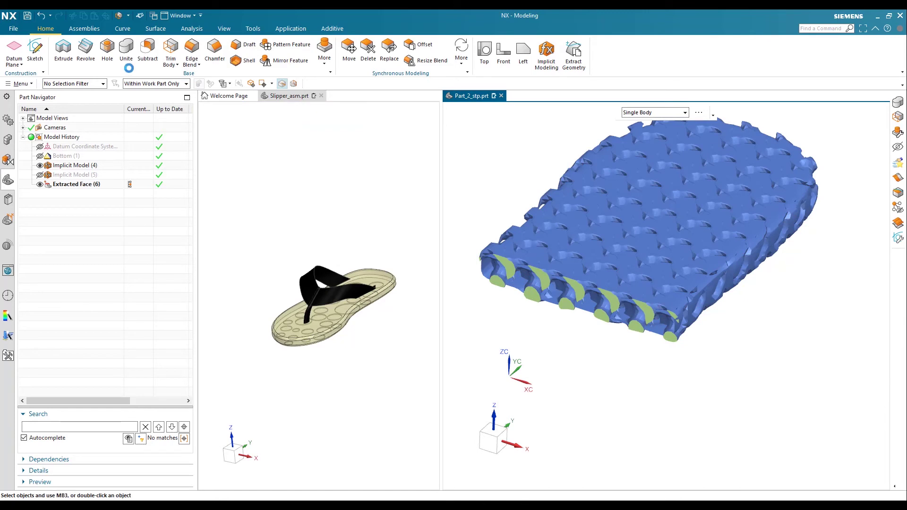
# Trim the gyroid lattice body with the extracted face, reversing the trim direction, and hide the extracted face.
pyautogui.click(170, 49)
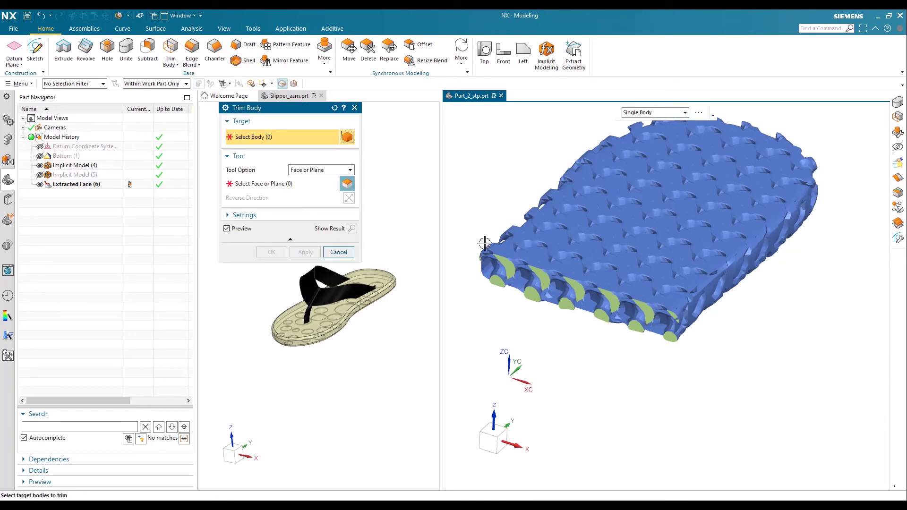
pyautogui.click(514, 229)
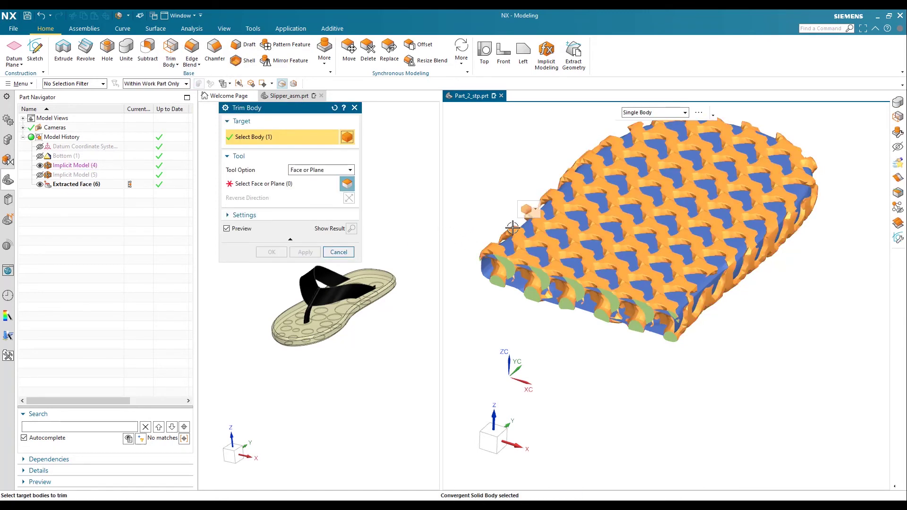
pyautogui.click(535, 252)
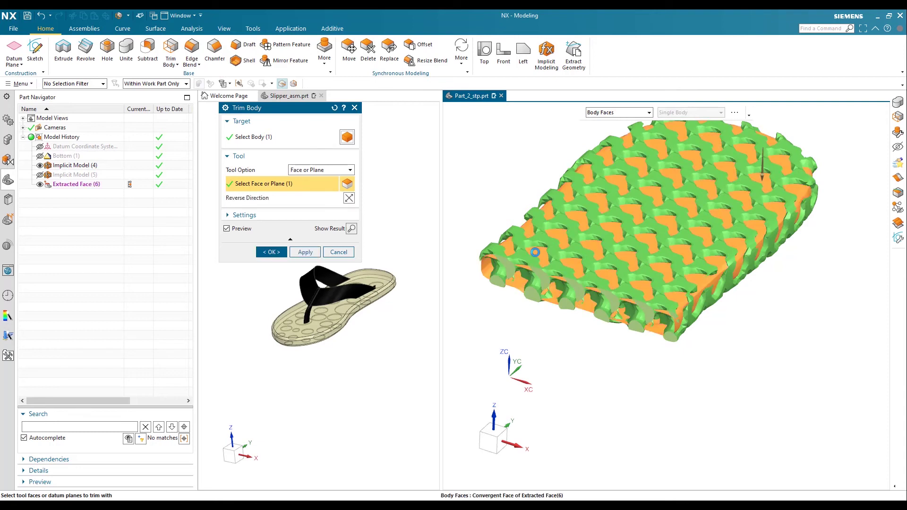
pyautogui.scroll(-1, 786, 207)
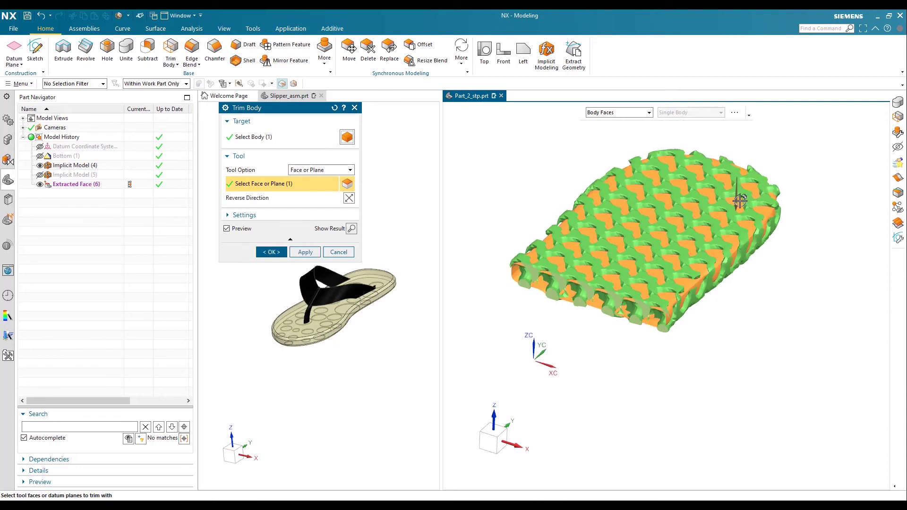
pyautogui.click(349, 198)
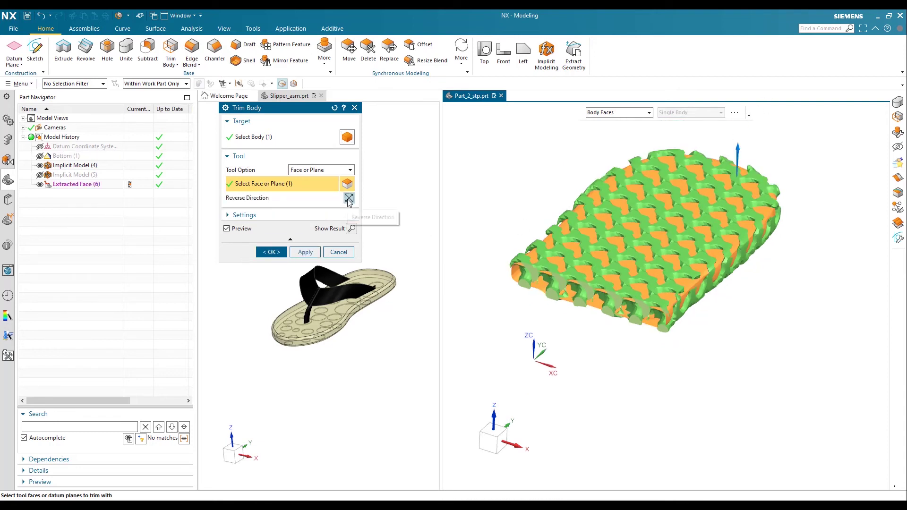
pyautogui.click(273, 251)
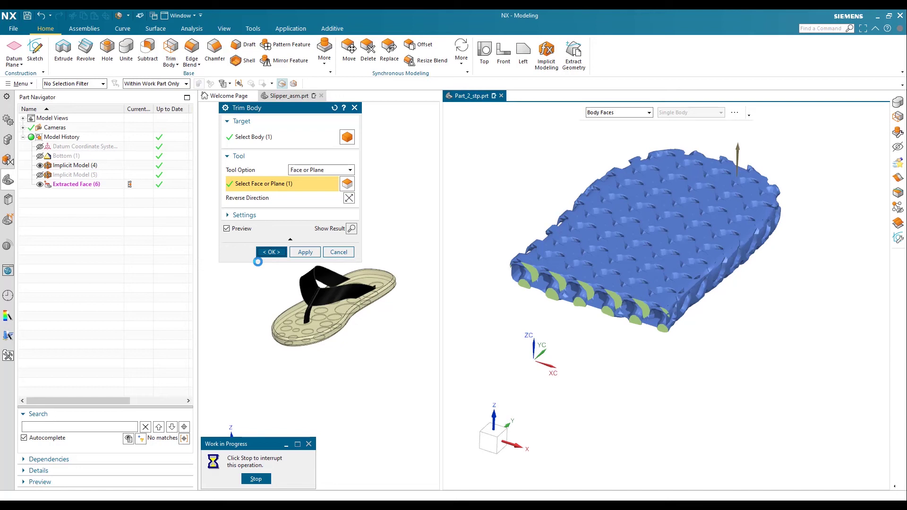
pyautogui.click(40, 184)
pyautogui.moveTo(585, 327)
pyautogui.mouseDown(button='middle')
pyautogui.moveTo(582, 310)
pyautogui.moveTo(573, 330)
pyautogui.moveTo(637, 282)
pyautogui.mouseUp(button='middle')
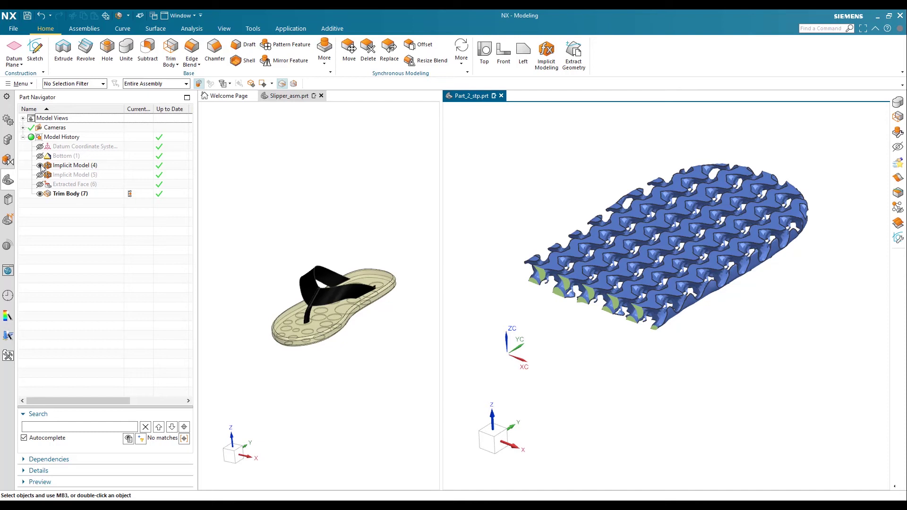
# Hide the trimmed gyroid lattice and show the extracted face together with the Bottom solid body.
pyautogui.click(41, 194)
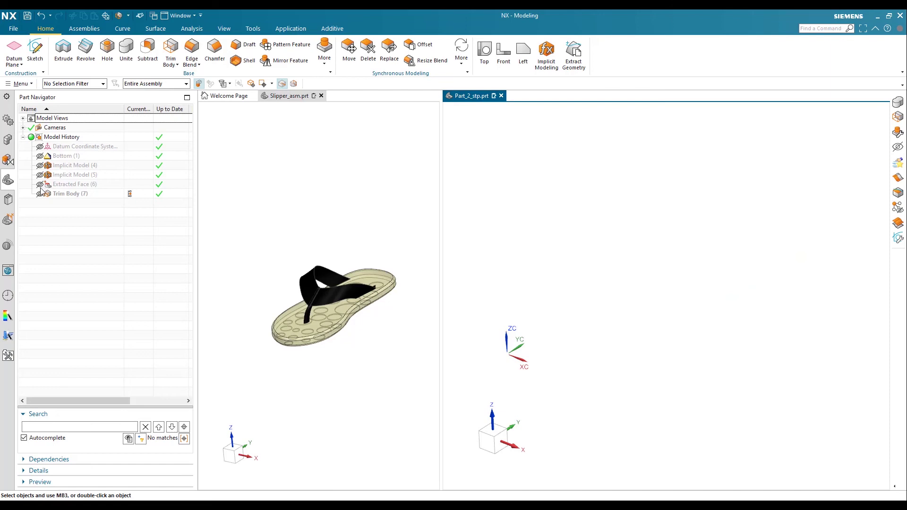
pyautogui.click(40, 184)
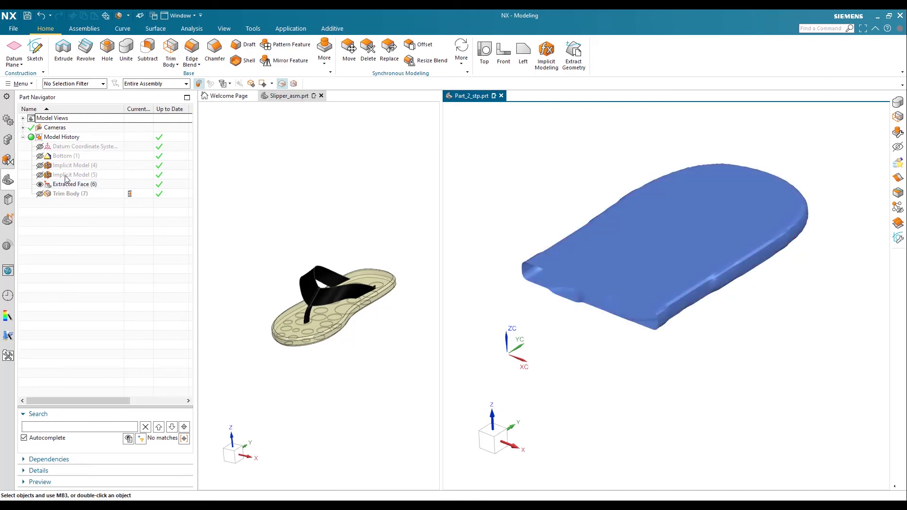
pyautogui.click(40, 156)
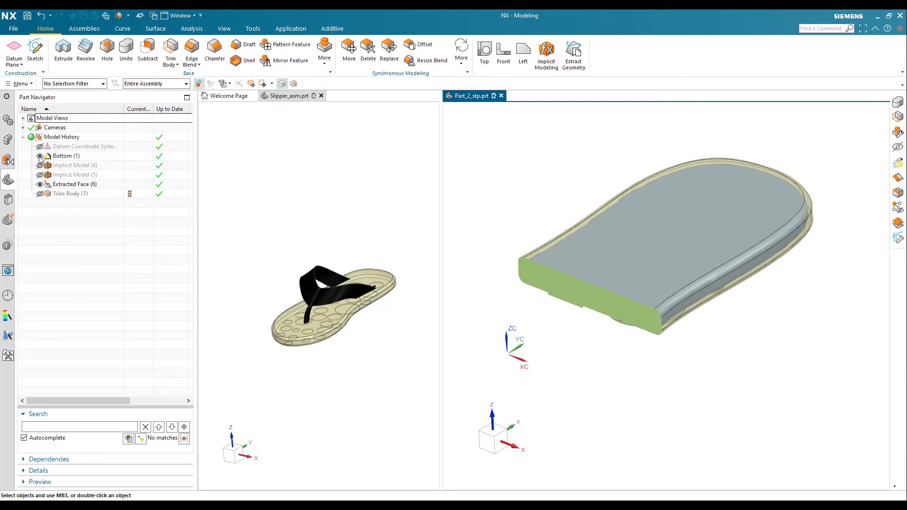
pyautogui.scroll(2, 555, 254)
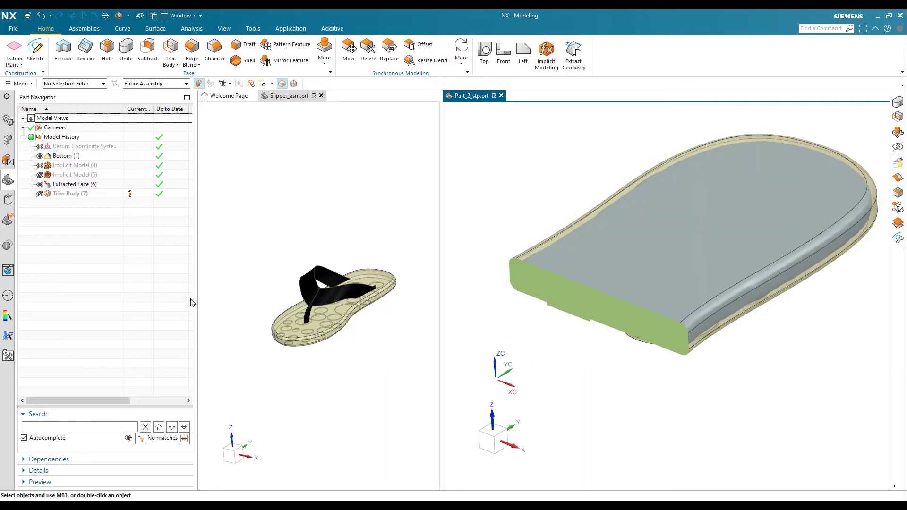
# Trim the Bottom solid body with the extracted face in the default direction to leave a hollow sole shell.
pyautogui.click(170, 51)
pyautogui.click(530, 247)
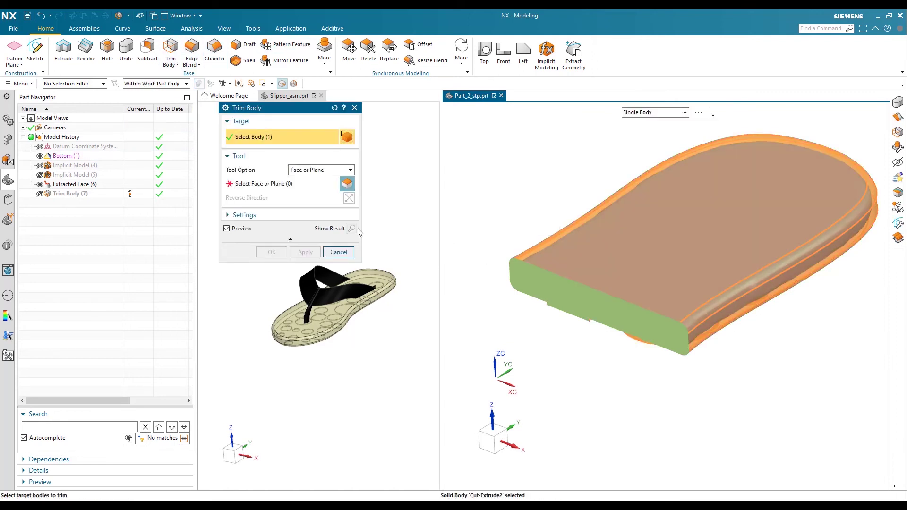
pyautogui.click(654, 278)
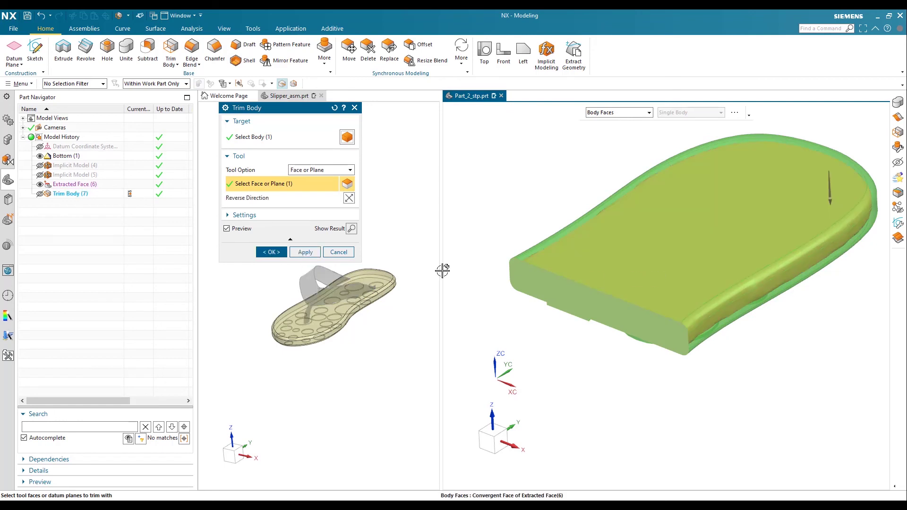
pyautogui.click(270, 255)
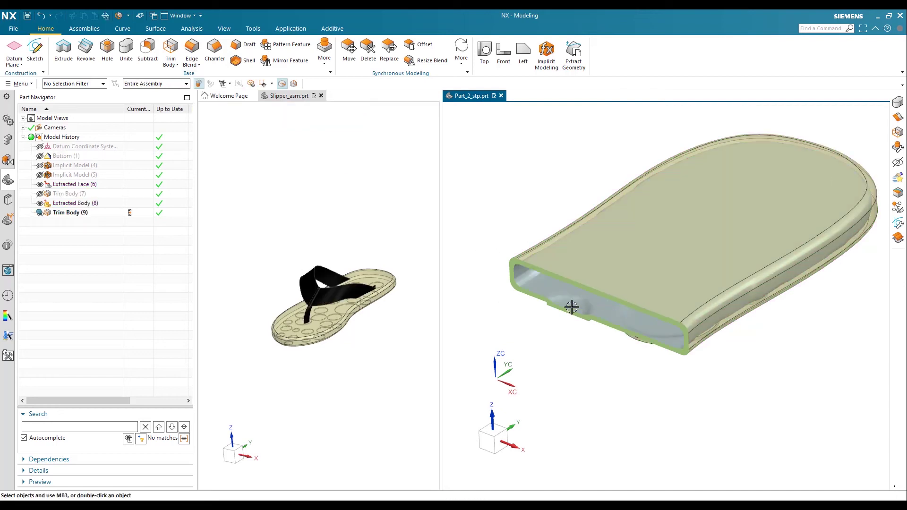
# Hide the extracted face and show the trimmed gyroid lattice, Trim Body (7), inside the hollow sole shell.
pyautogui.click(569, 300)
pyautogui.click(140, 261)
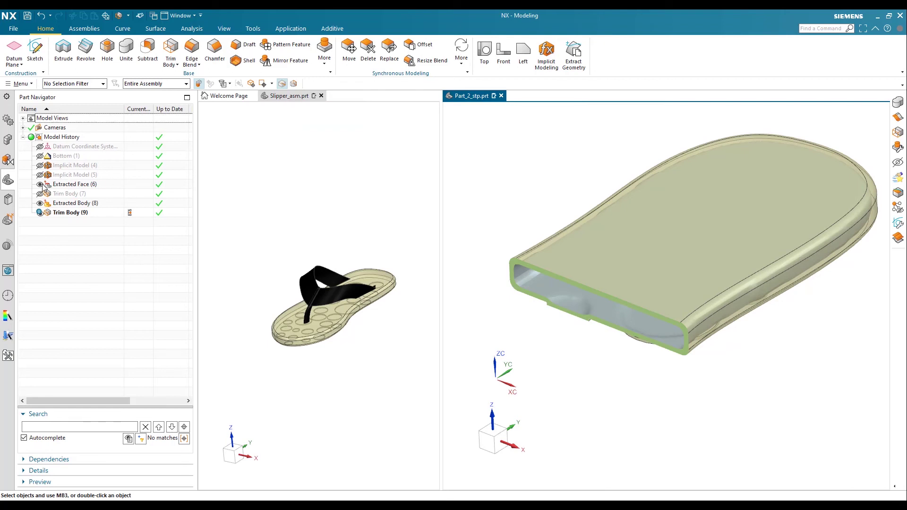
pyautogui.click(40, 185)
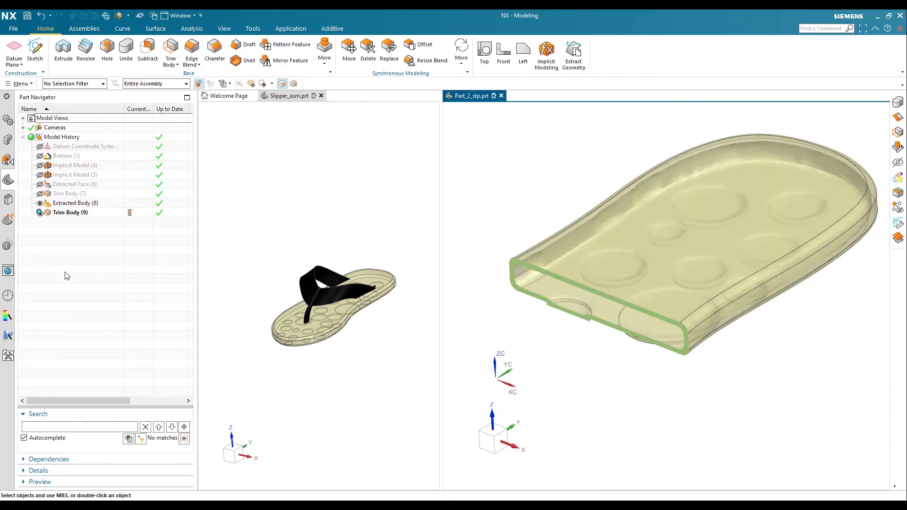
pyautogui.click(40, 194)
pyautogui.moveTo(575, 330)
pyautogui.mouseDown(button='middle')
pyautogui.moveTo(590, 316)
pyautogui.moveTo(612, 334)
pyautogui.moveTo(597, 358)
pyautogui.moveTo(595, 334)
pyautogui.moveTo(602, 345)
pyautogui.moveTo(593, 334)
pyautogui.moveTo(581, 340)
pyautogui.mouseUp(button='middle')
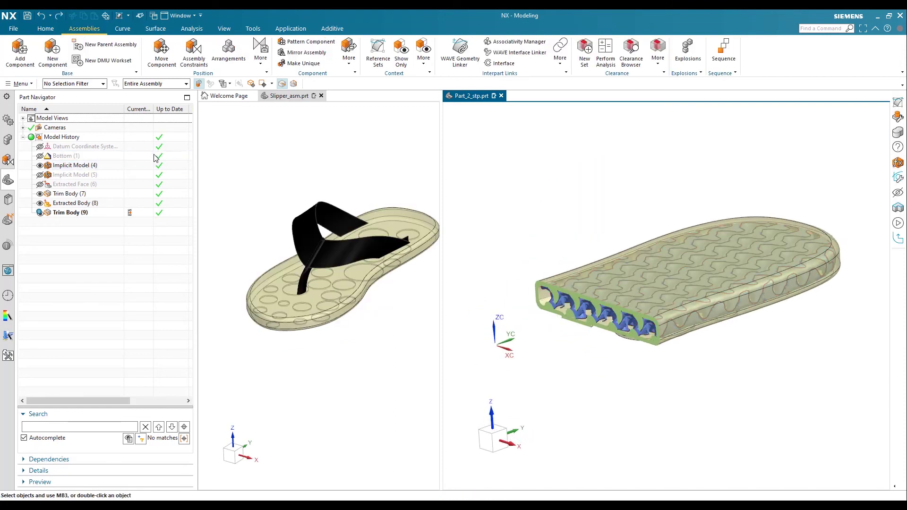
# Unite the hollow sole shell as target with the trimmed gyroid lattice as tool into a single body.
pyautogui.click(45, 29)
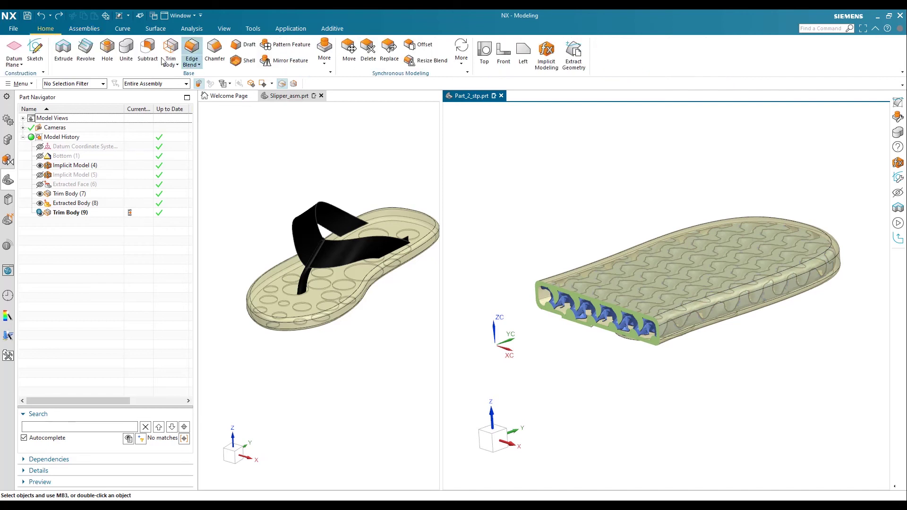
pyautogui.click(126, 52)
pyautogui.click(646, 290)
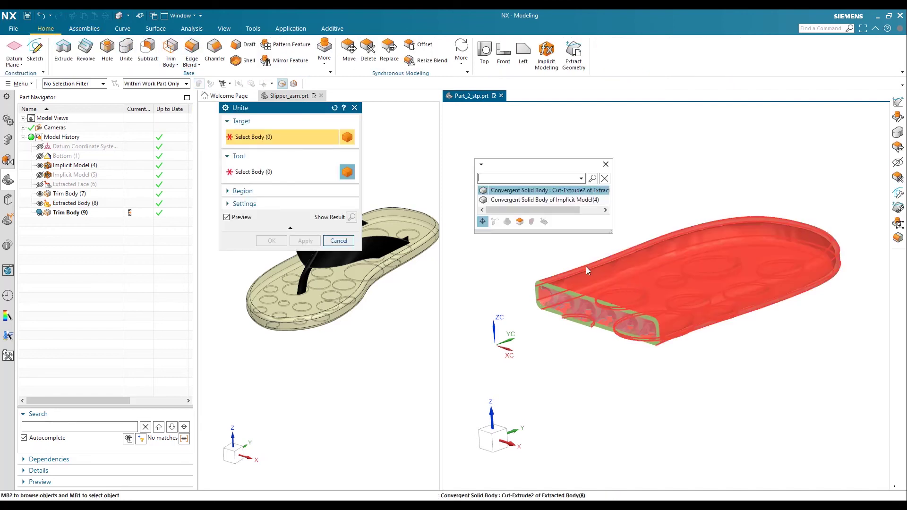
pyautogui.click(502, 178)
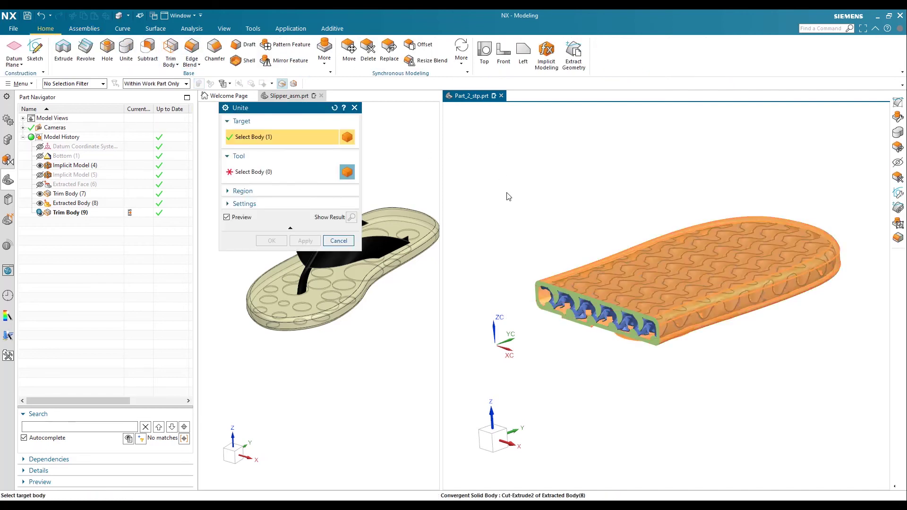
pyautogui.click(566, 303)
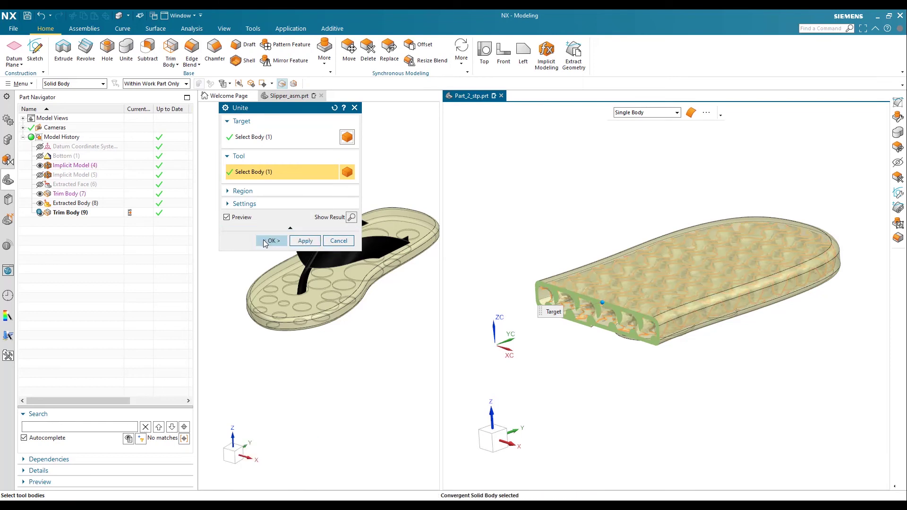
pyautogui.click(271, 241)
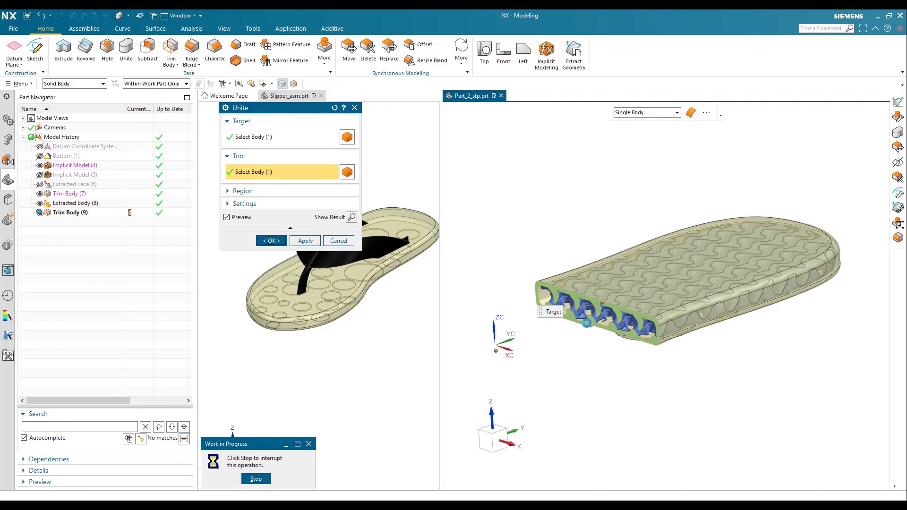
pyautogui.moveTo(559, 338); pyautogui.dragTo(576, 348, button='middle')
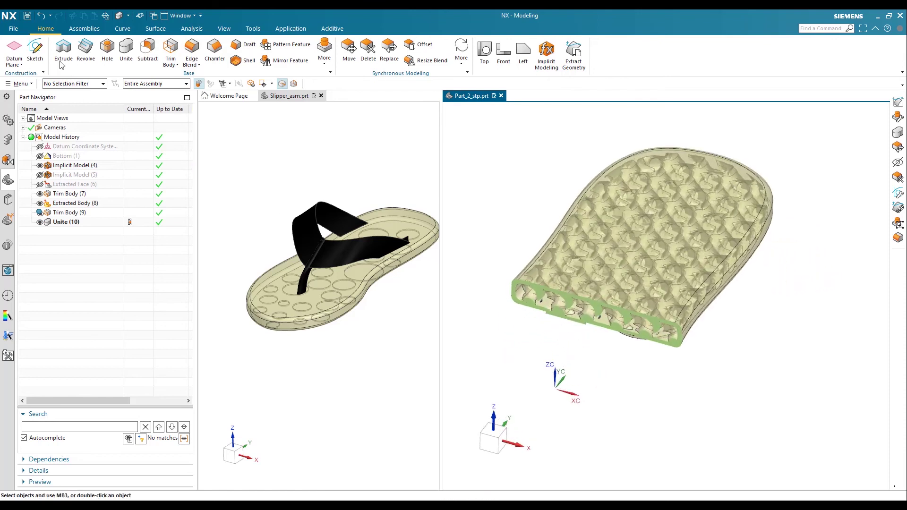
# Turn off the Section 1 clipping to view the complete united sole and turn the clipping back on.
pyautogui.click(8, 140)
pyautogui.click(22, 118)
pyautogui.click(65, 130)
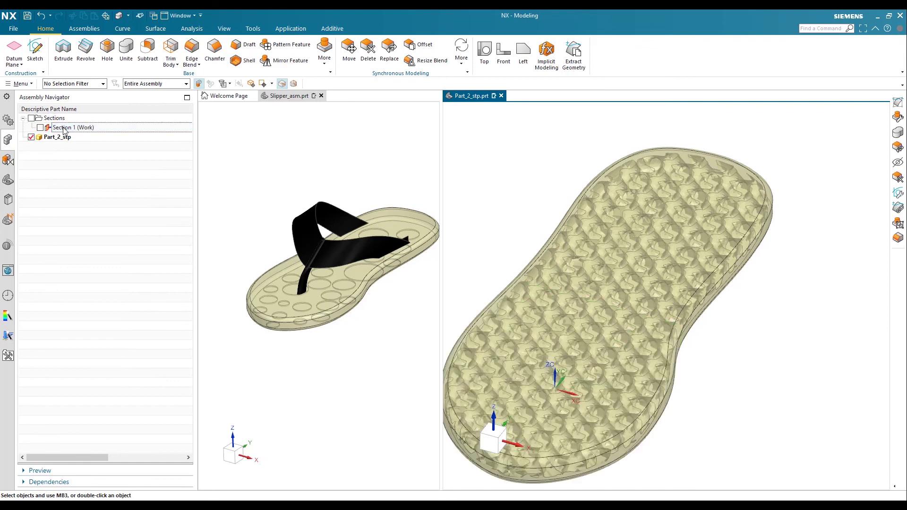
pyautogui.moveTo(648, 261); pyautogui.dragTo(647, 312, button='middle')
pyautogui.click(65, 129)
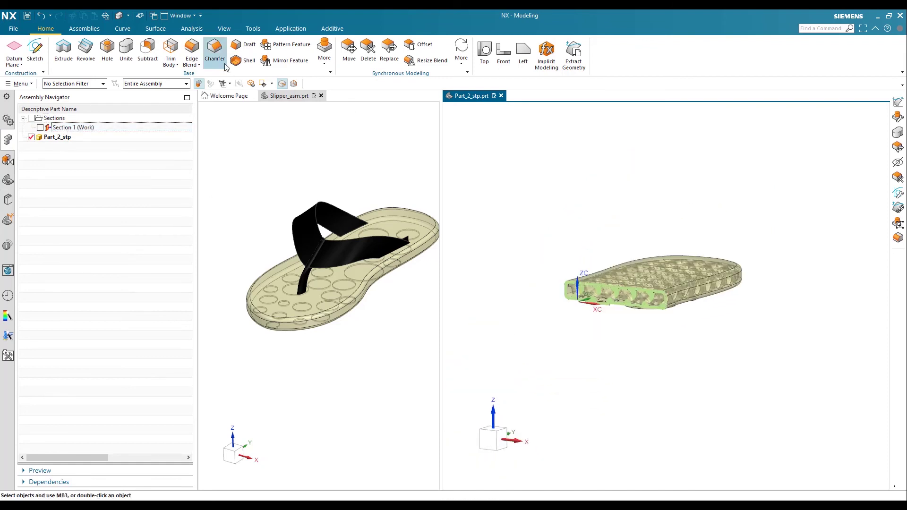
# Edit Section 1 of the sole by moving its cutting plane through the lattice and accept the section.
pyautogui.rightClick(78, 130)
pyautogui.click(94, 142)
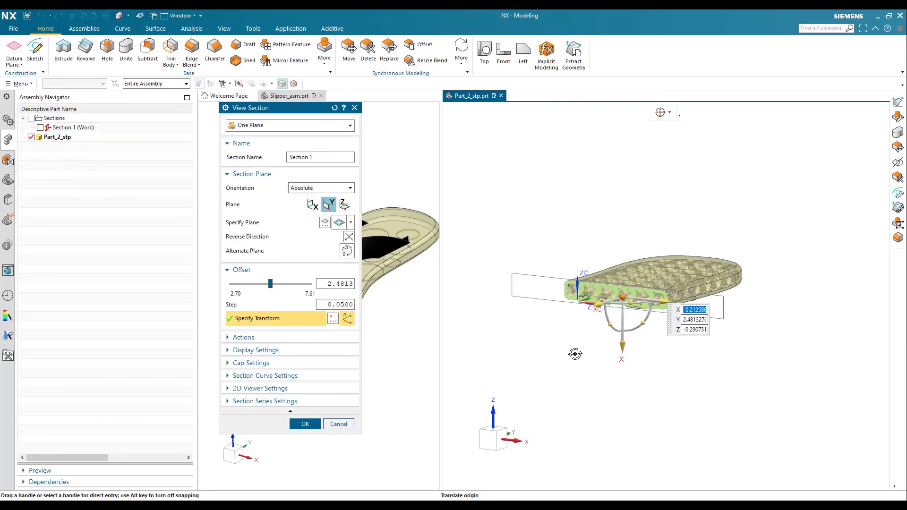
pyautogui.scroll(3, 610, 325)
pyautogui.moveTo(611, 312); pyautogui.dragTo(693, 324)
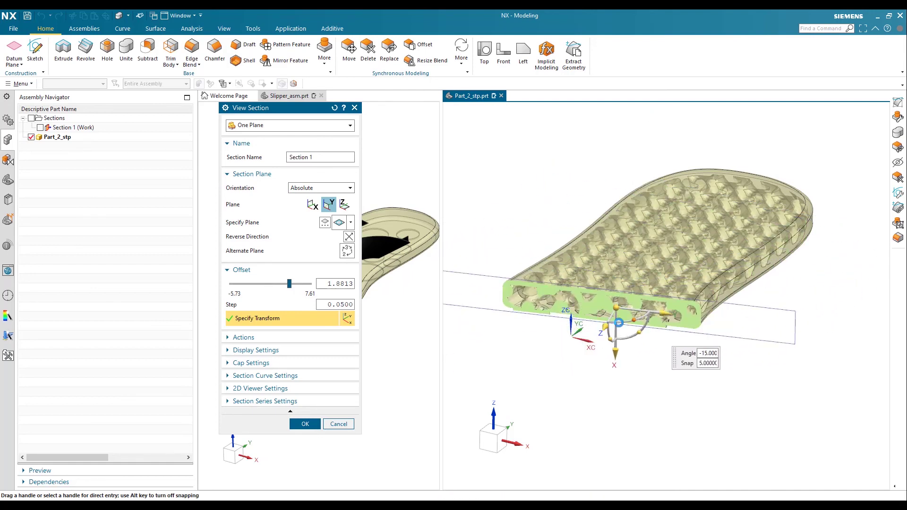
pyautogui.click(305, 423)
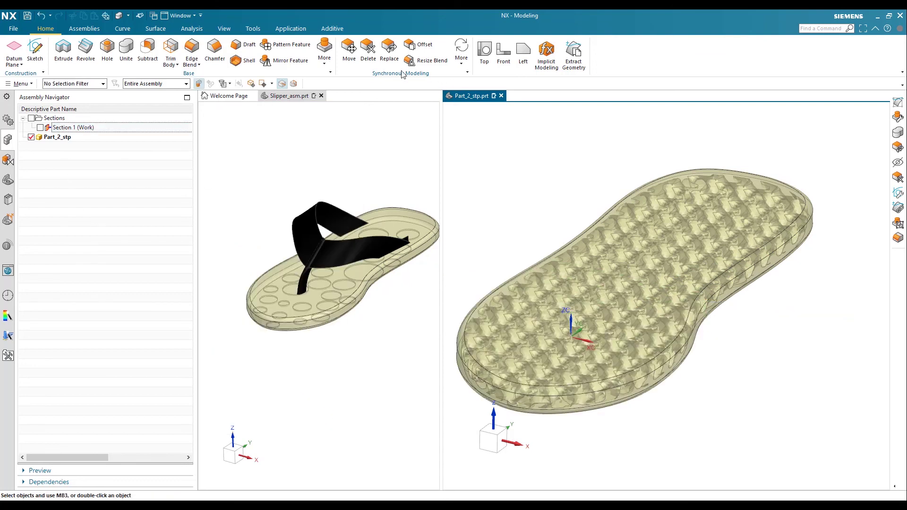
# Edit the IMPLICIT reference set of Part_2_stp so that it contains the united lattice sole body instead of its previous object.
pyautogui.click(80, 28)
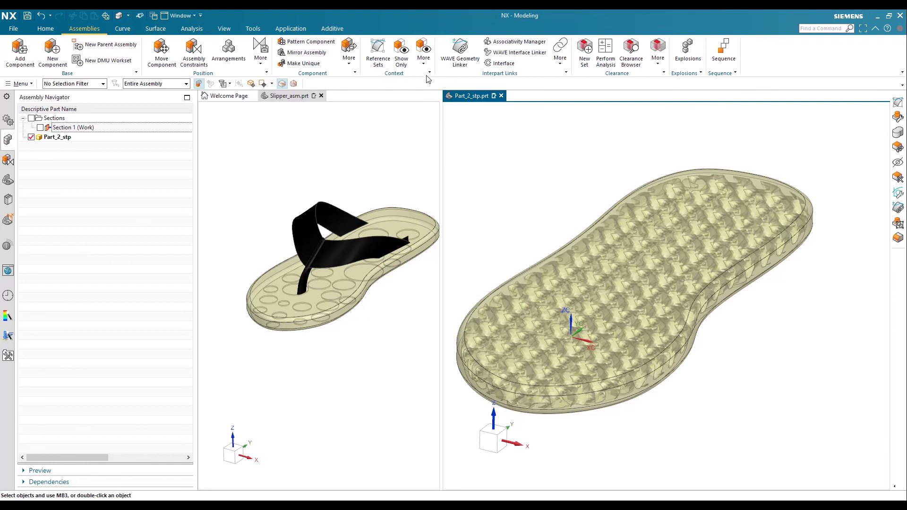
pyautogui.click(378, 53)
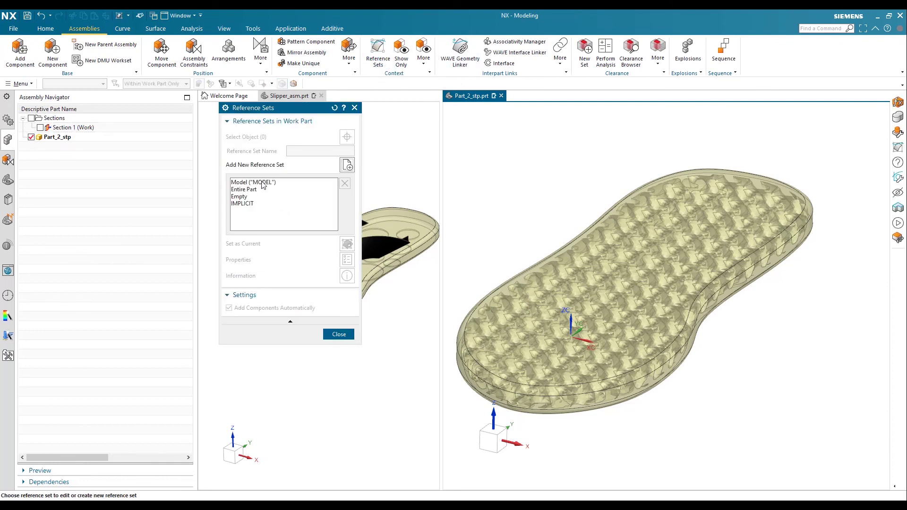
pyautogui.click(246, 204)
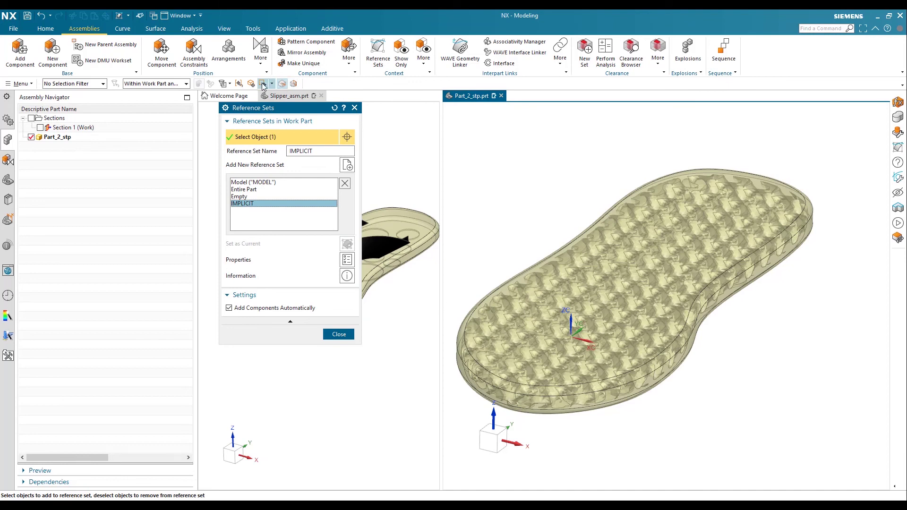
pyautogui.click(239, 84)
pyautogui.click(531, 314)
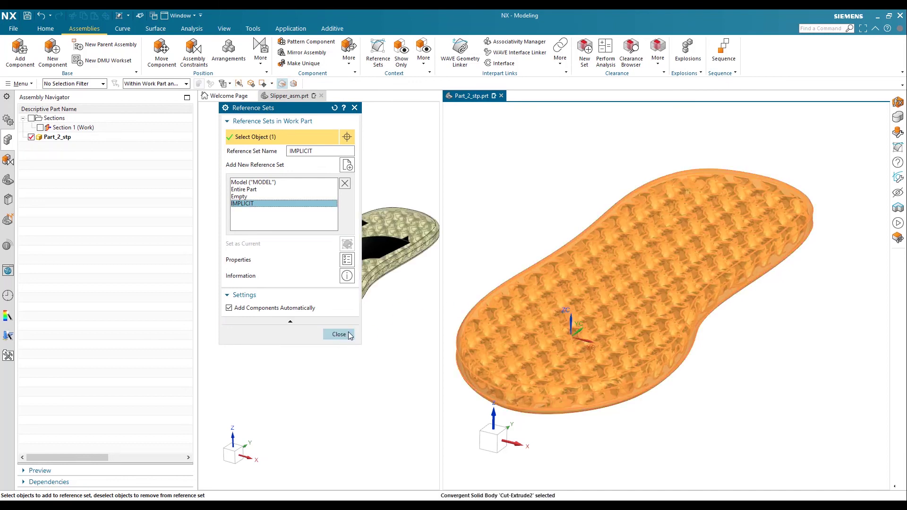
pyautogui.click(339, 334)
# Check the updated sole in the slipper assembly, save Part_2_stp and close its window.
pyautogui.scroll(3, 306, 357)
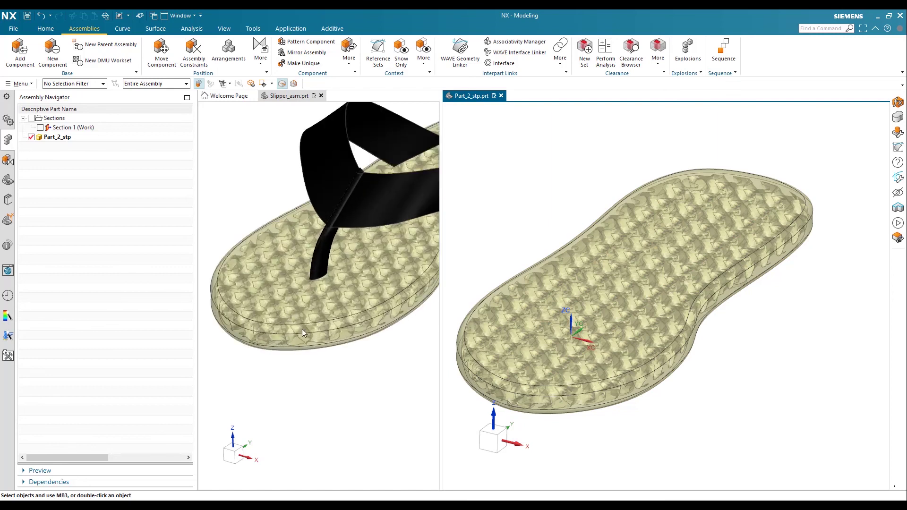
pyautogui.scroll(-3, 326, 356)
pyautogui.click(343, 361)
pyautogui.hotkey('ctrl', 'f')
pyautogui.click(556, 156)
pyautogui.hotkey('ctrl', 'f')
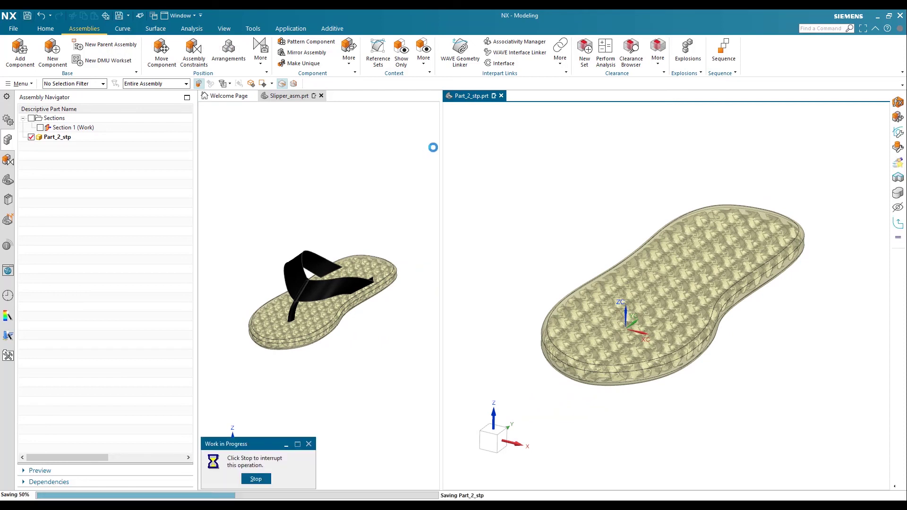
pyautogui.click(494, 95)
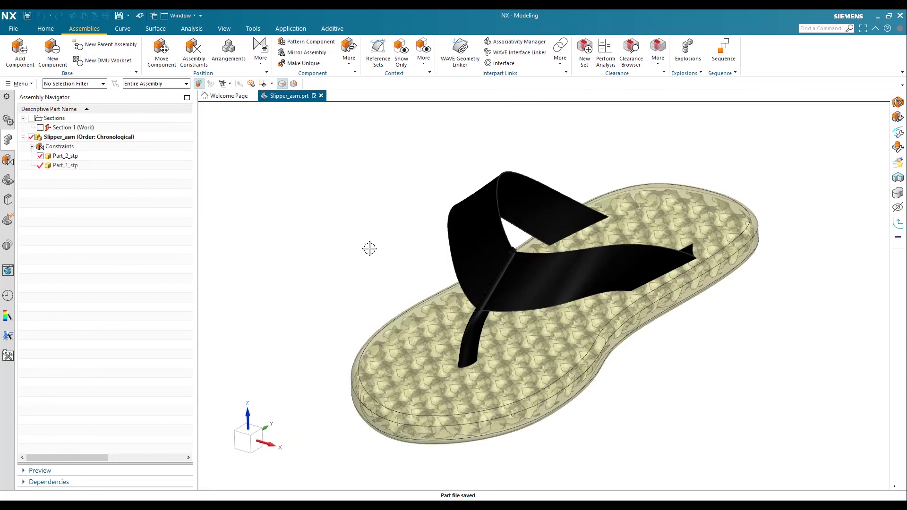
# Clip Slipper_asm with Section 1 to inspect the lattice inside the sole, and turn the clipping off again.
pyautogui.moveTo(370, 252); pyautogui.dragTo(373, 282, button='middle')
pyautogui.scroll(3, 429, 358)
pyautogui.moveTo(428, 358); pyautogui.dragTo(390, 335, button='middle')
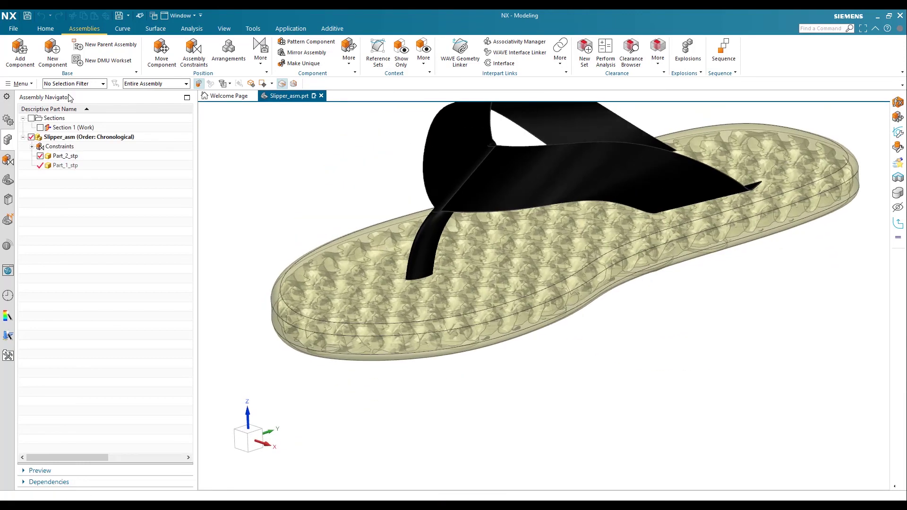
pyautogui.doubleClick(60, 127)
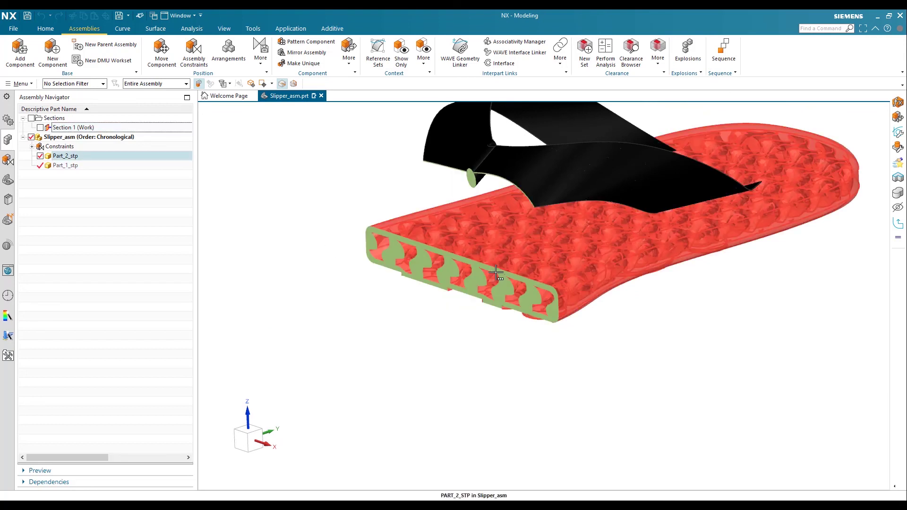
pyautogui.scroll(-2, 472, 284)
pyautogui.scroll(3, 482, 285)
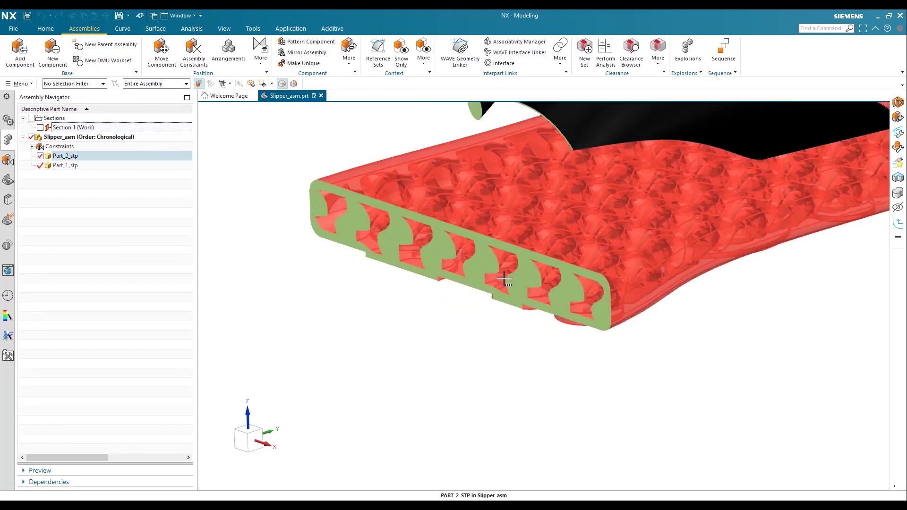
pyautogui.scroll(-2, 472, 285)
pyautogui.moveTo(306, 330); pyautogui.dragTo(328, 318, button='middle')
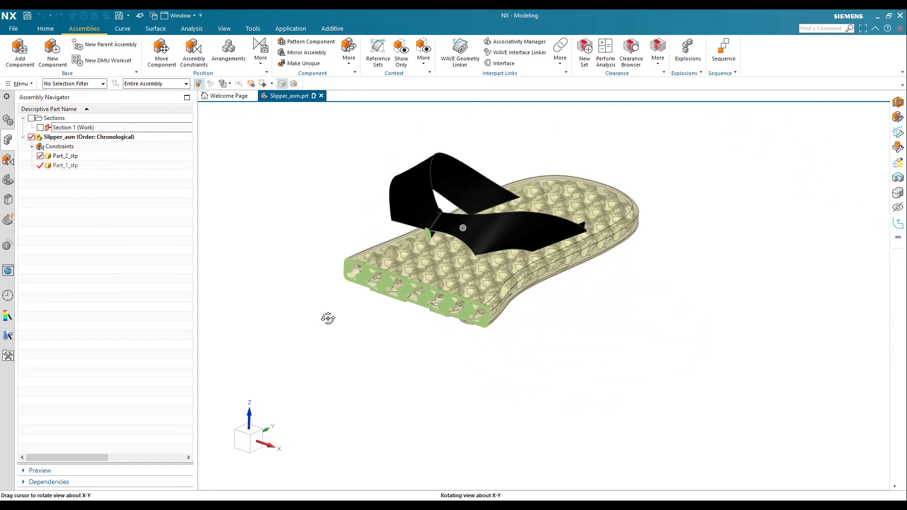
pyautogui.doubleClick(62, 128)
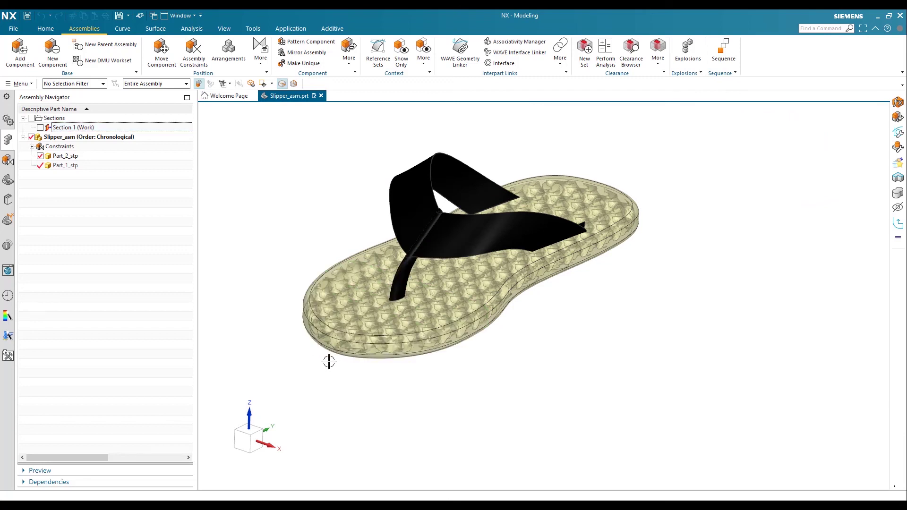